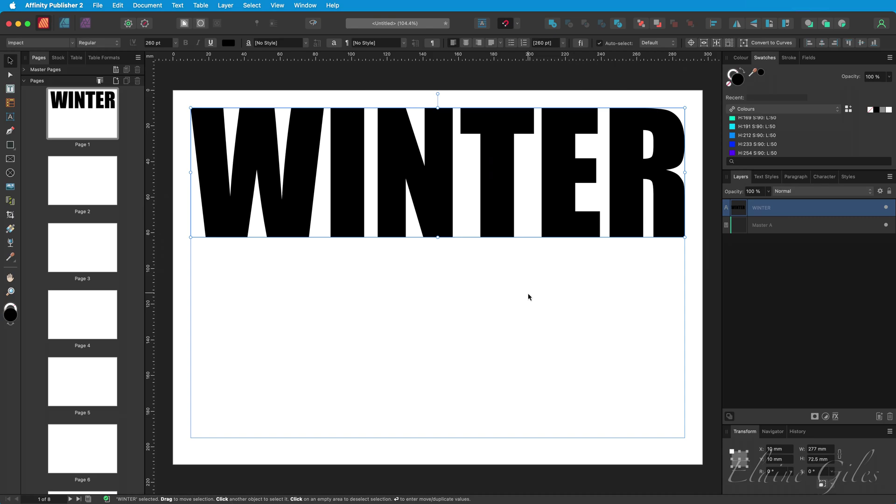
# - Place the stock photo of the red-helmeted ski racer over the page and clip it inside the WINTER text
pyautogui.click(58, 57)
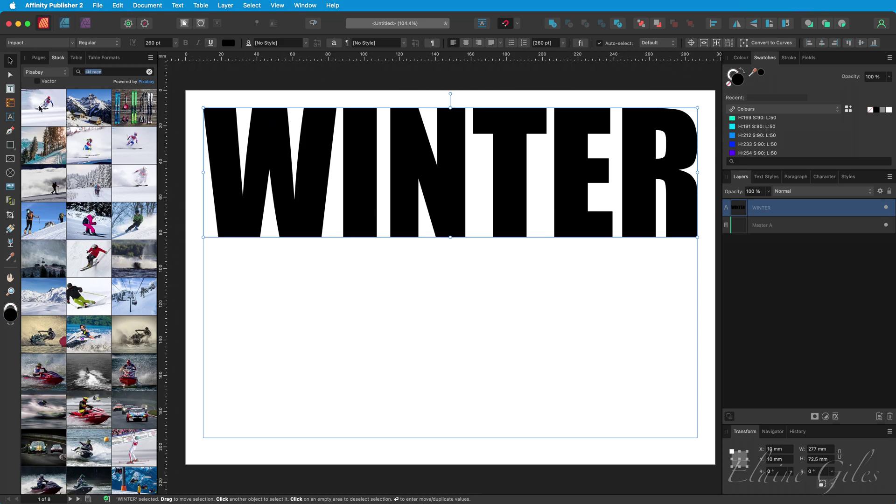
pyautogui.moveTo(40, 108); pyautogui.dragTo(479, 274)
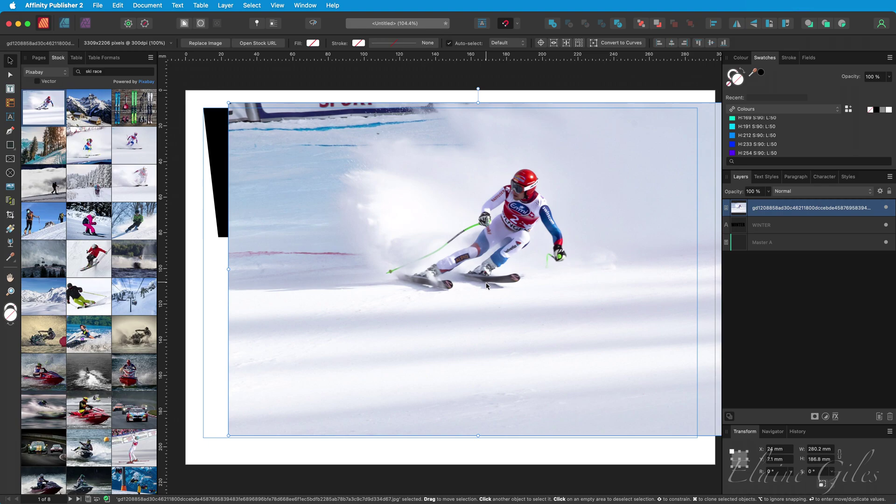
pyautogui.moveTo(484, 285); pyautogui.dragTo(456, 280)
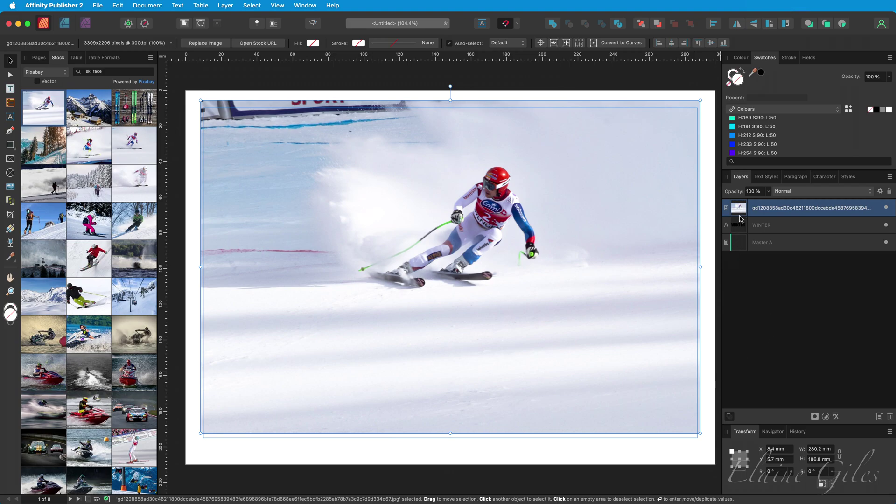
pyautogui.moveTo(741, 210); pyautogui.dragTo(783, 228)
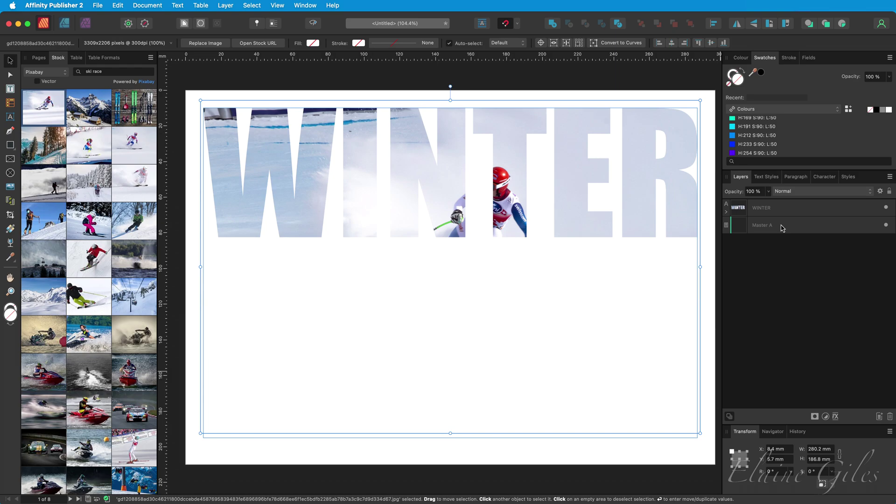
# - Enlarge the clipped racer photo to about 350 × 234 mm and reposition it so the skier sits within the WINTER lettering
pyautogui.click(727, 212)
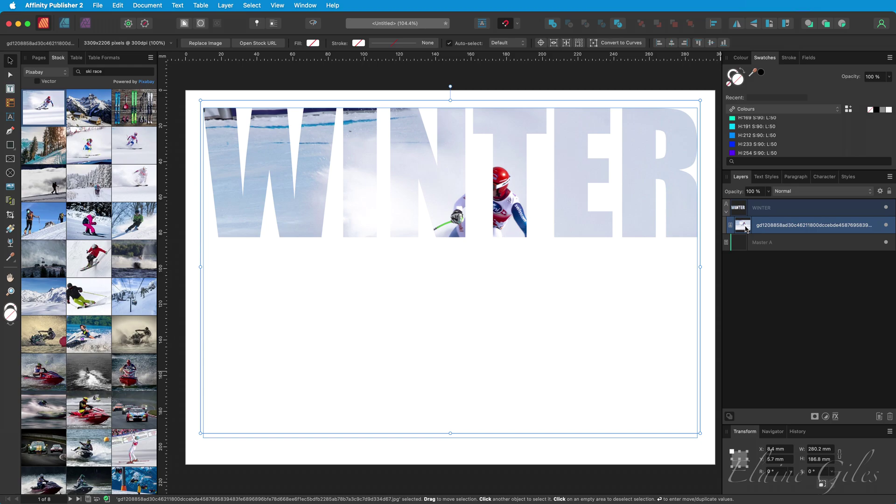
pyautogui.moveTo(593, 312); pyautogui.dragTo(560, 257)
pyautogui.moveTo(667, 376); pyautogui.dragTo(608, 401)
pyautogui.hscroll(-2, 515, 350)
pyautogui.hscroll(-8, 516, 348)
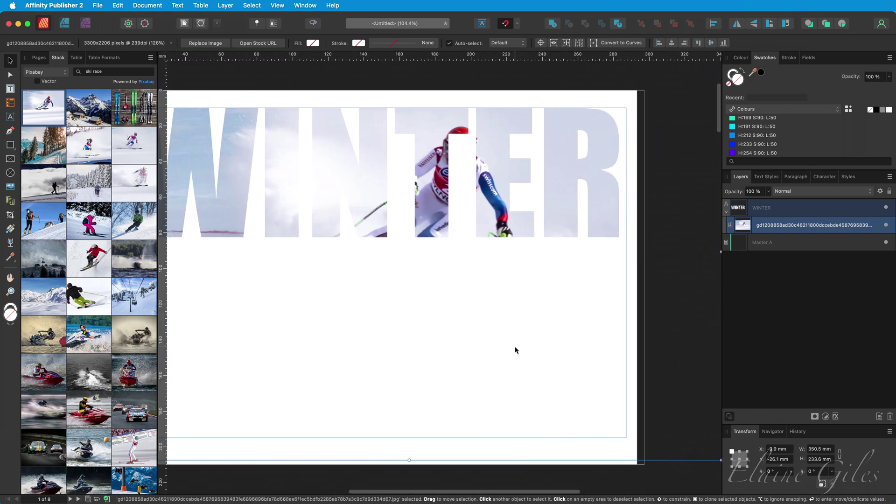
pyautogui.moveTo(411, 336); pyautogui.dragTo(448, 322)
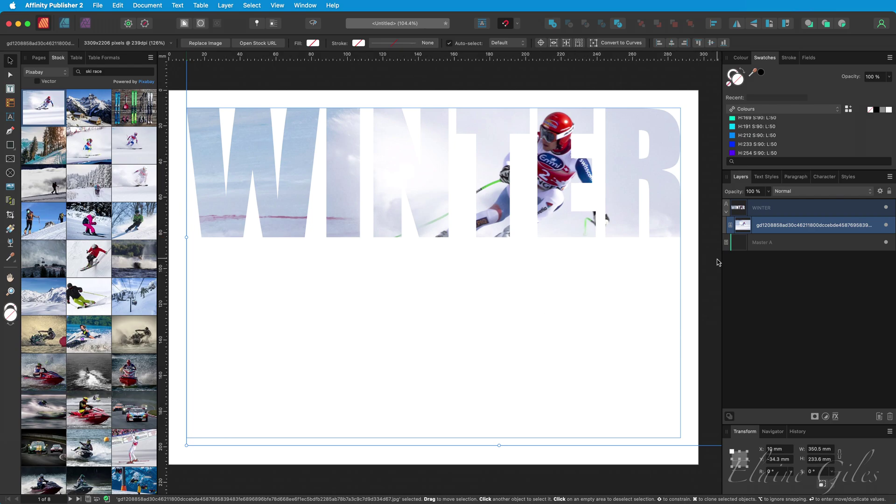
# - Duplicate the WINTER text with its clipped photo and move the copy straight down to Y 102.5 mm
pyautogui.click(730, 213)
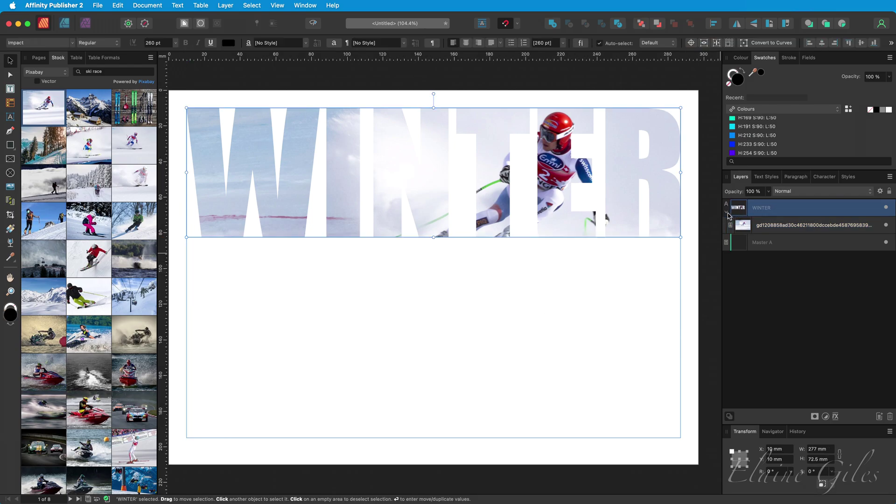
pyautogui.click(728, 213)
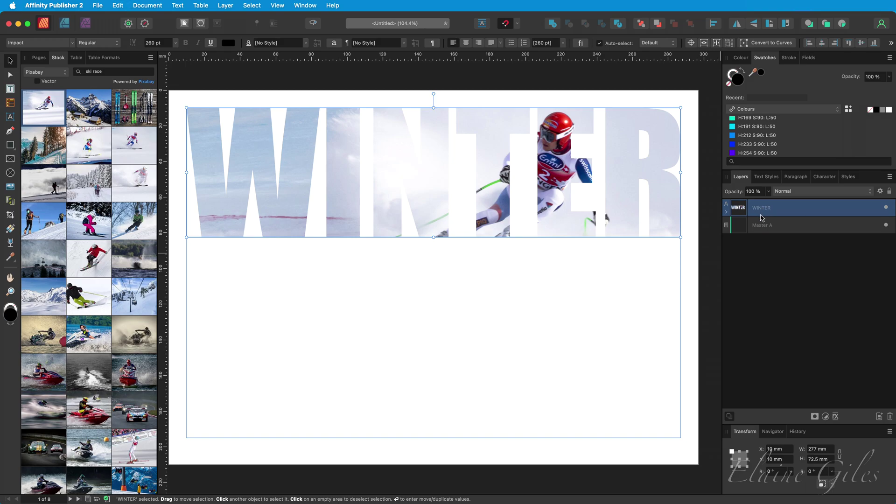
pyautogui.press('super+j')
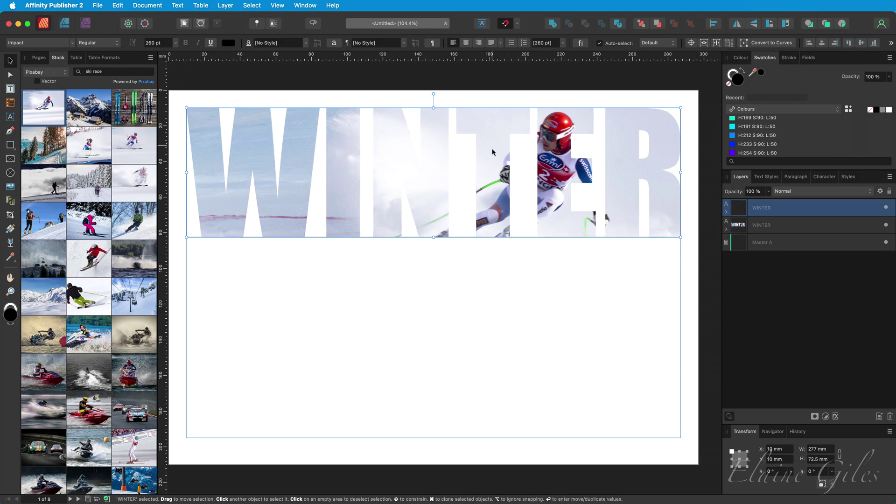
pyautogui.moveTo(497, 148); pyautogui.dragTo(495, 312)
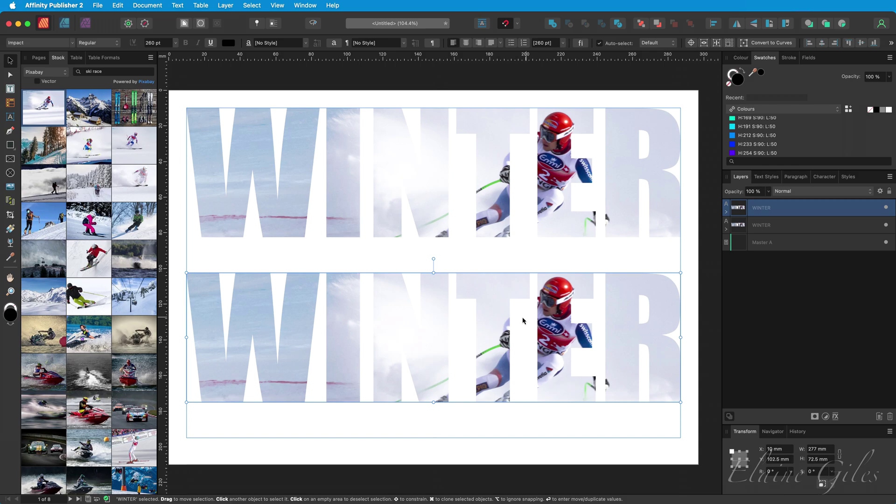
# - Change the lower text to SPORTS and fit it between the page margins at 277 mm wide
pyautogui.doubleClick(499, 319)
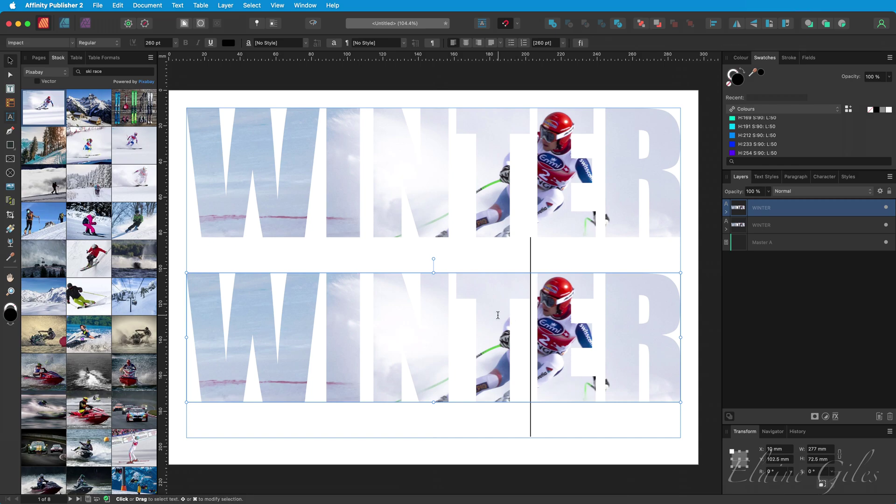
pyautogui.press('super+a')
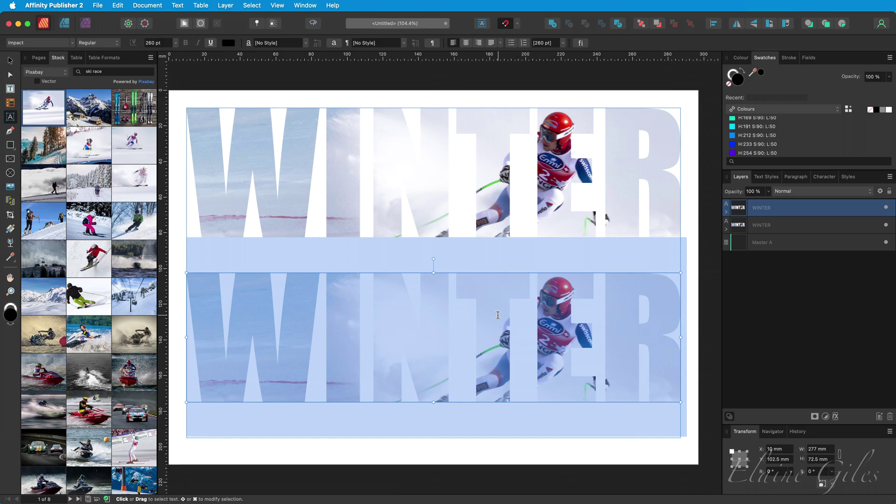
pyautogui.write('SPORTS')
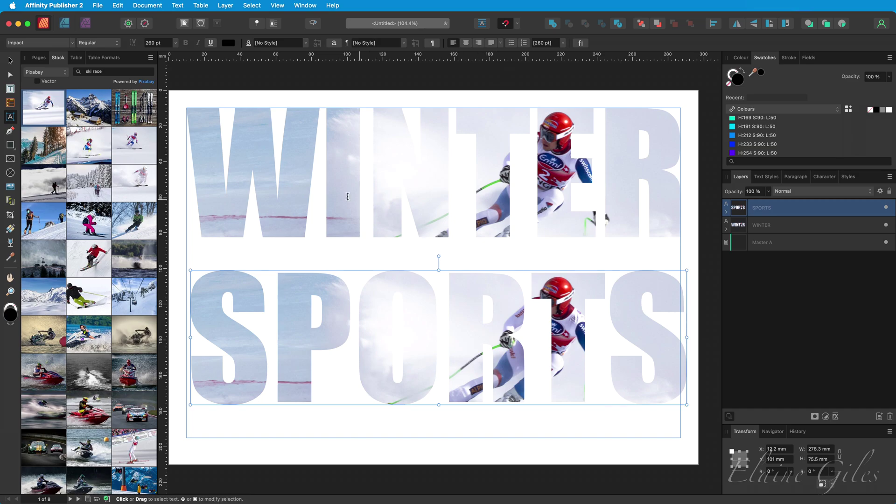
pyautogui.press('Escape')
pyautogui.moveTo(295, 301); pyautogui.dragTo(289, 305)
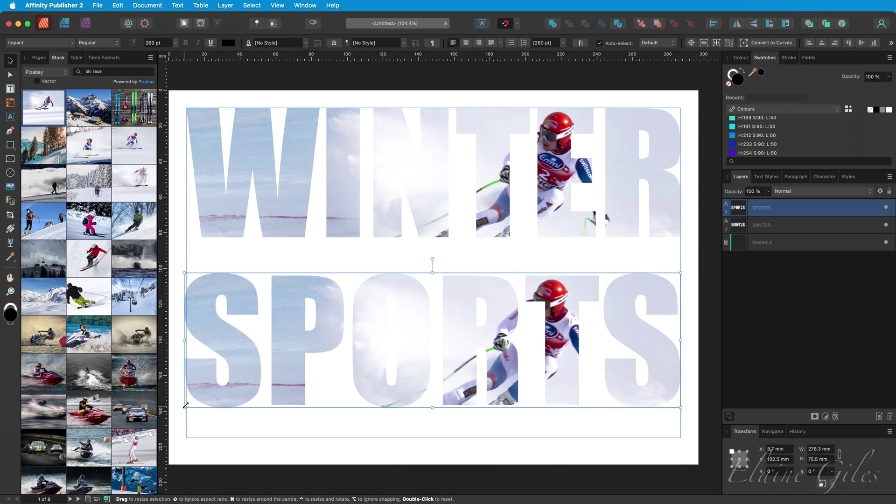
pyautogui.moveTo(183, 406); pyautogui.dragTo(185, 406)
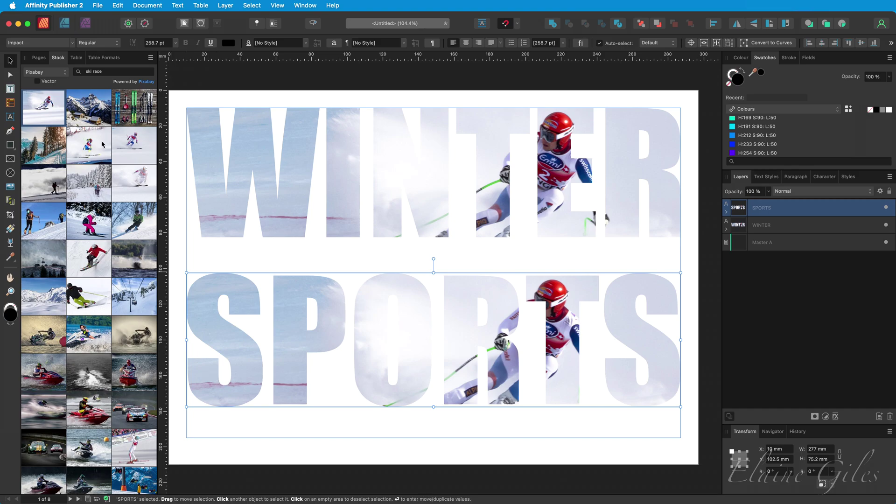
# - Search the stock photos for "ski" and place the picture of skis and boots on wooden planks on the page
pyautogui.click(106, 71)
pyautogui.press('Return')
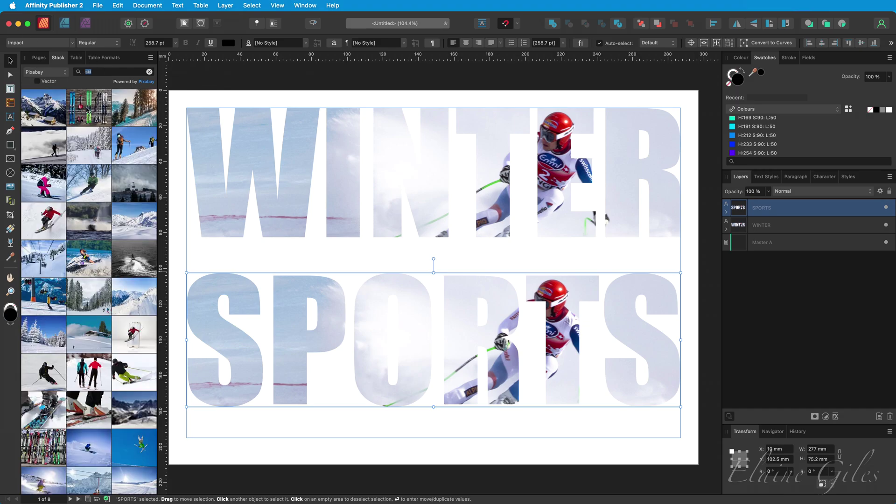
pyautogui.moveTo(89, 110); pyautogui.dragTo(409, 317)
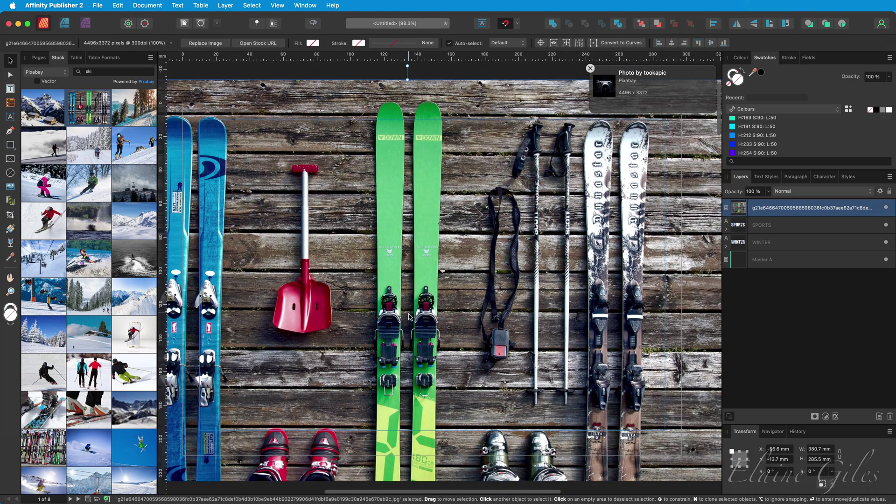
pyautogui.scroll(-3, 409, 317)
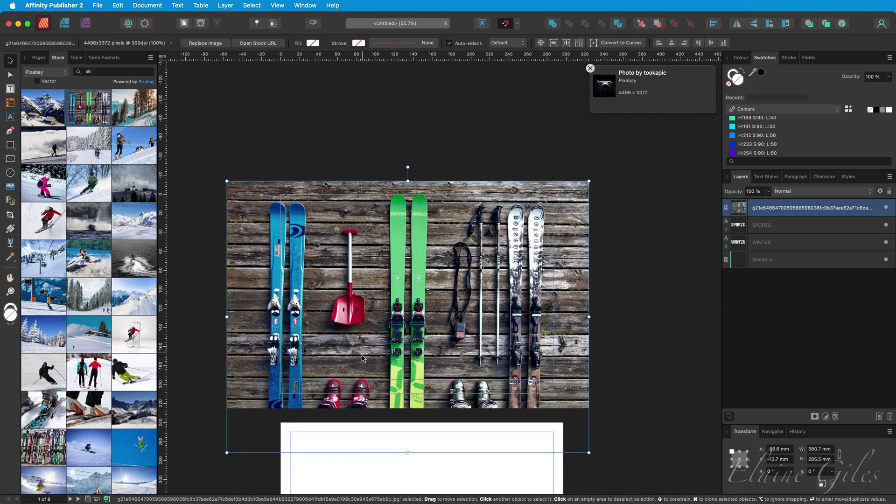
# - Scale the ski equipment photo to about 314 × 236 mm and clip it inside the SPORTS text
pyautogui.moveTo(227, 453); pyautogui.dragTo(264, 425)
pyautogui.moveTo(591, 178); pyautogui.dragTo(563, 201)
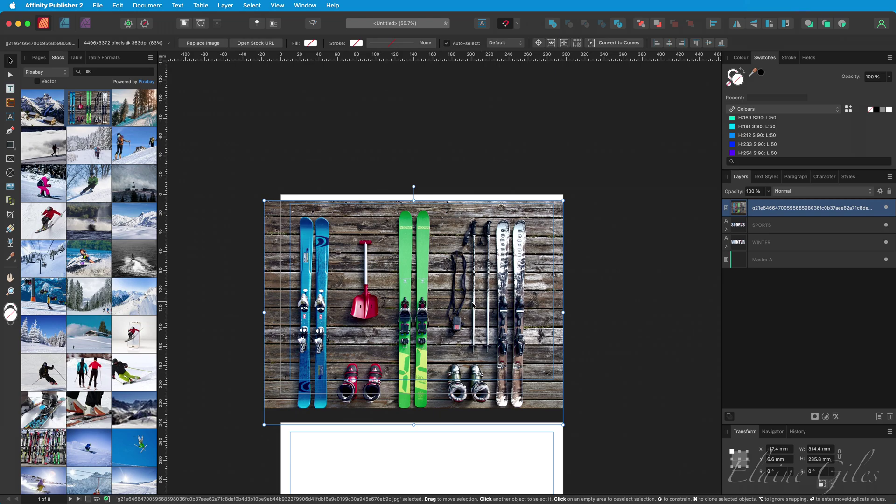
pyautogui.click(727, 229)
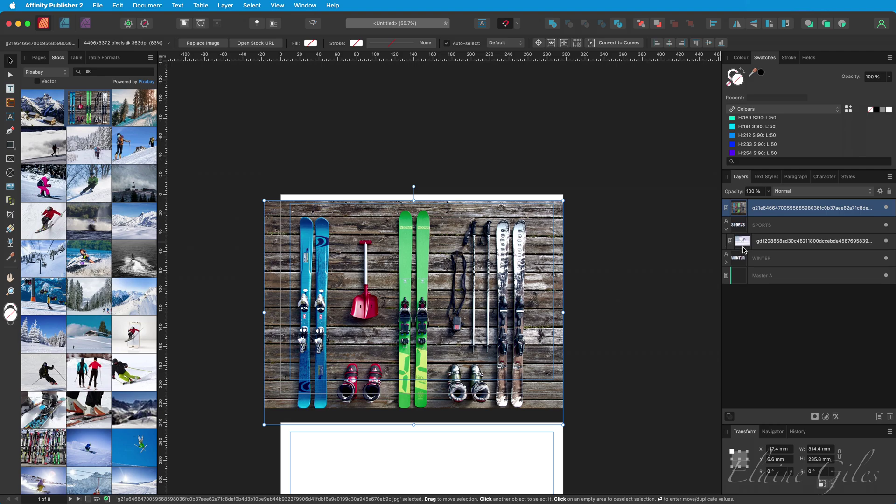
pyautogui.moveTo(771, 211); pyautogui.dragTo(782, 235)
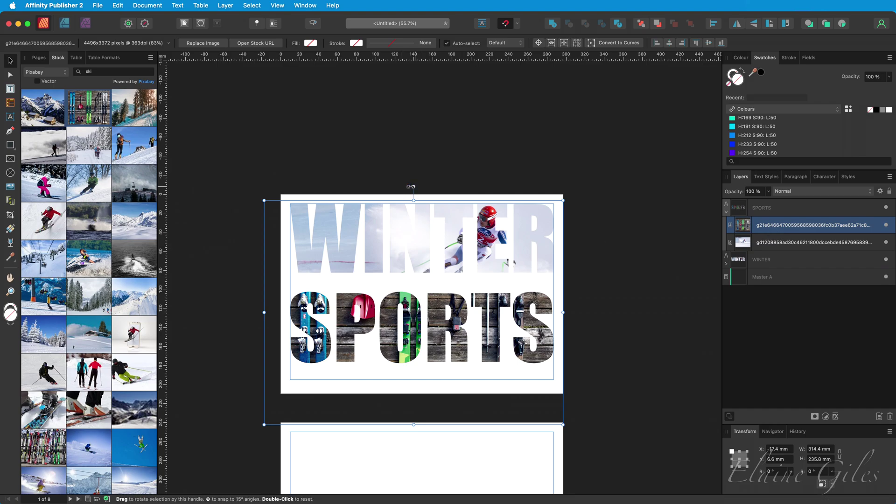
# - Tilt the ski equipment photo about 6.5° counterclockwise and shrink it to about 302 × 227 mm within the SPORTS lettering
pyautogui.moveTo(414, 187); pyautogui.dragTo(400, 187)
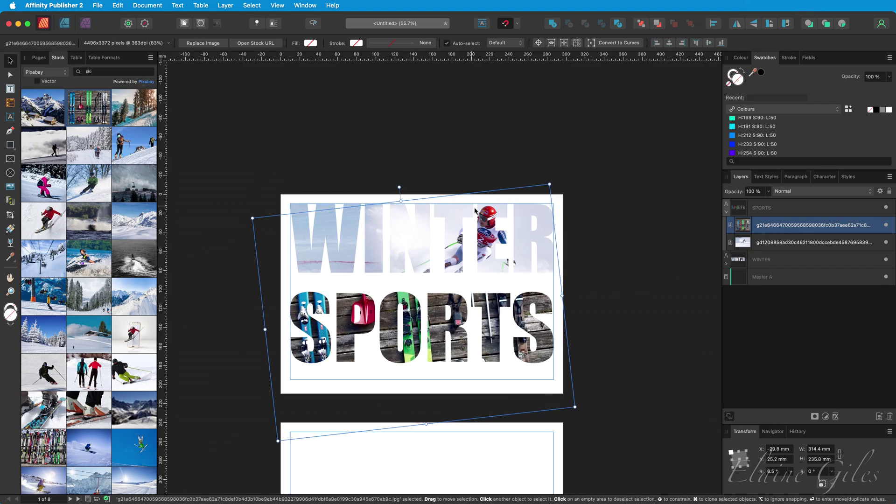
pyautogui.moveTo(550, 183); pyautogui.dragTo(540, 194)
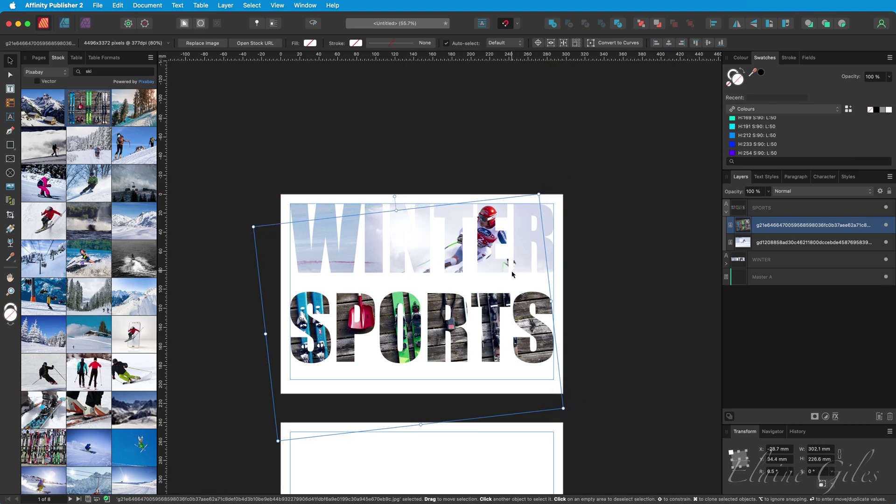
pyautogui.press('super+0')
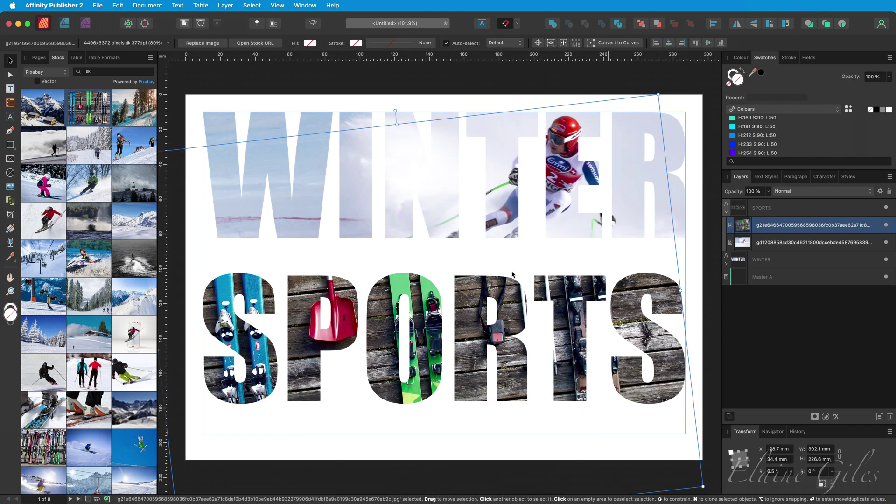
pyautogui.click(693, 337)
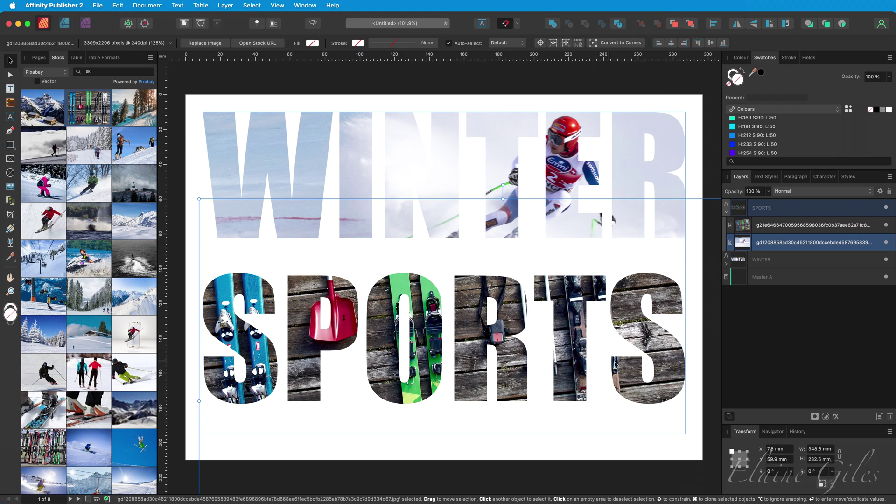
# - Set the WINTER text's font to Haettenschweiler and enlarge it to about 277 mm wide, down to the top of SPORTS
pyautogui.doubleClick(379, 146)
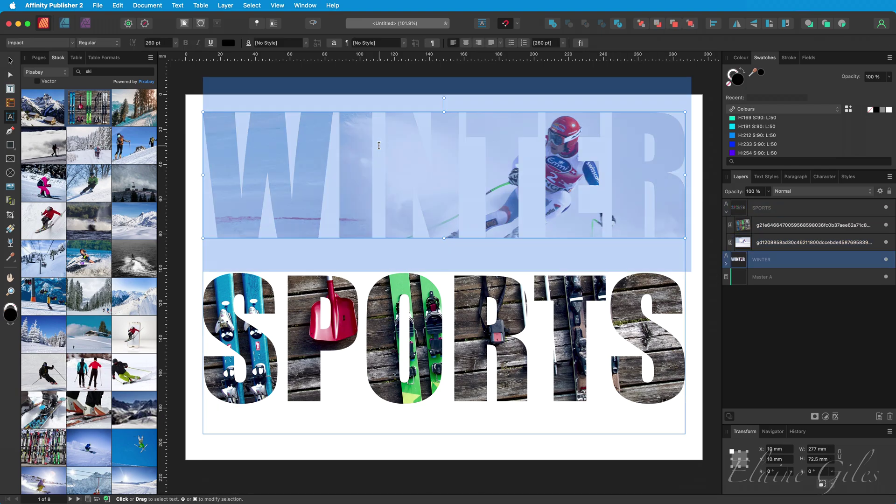
pyautogui.click(72, 43)
pyautogui.write('hae')
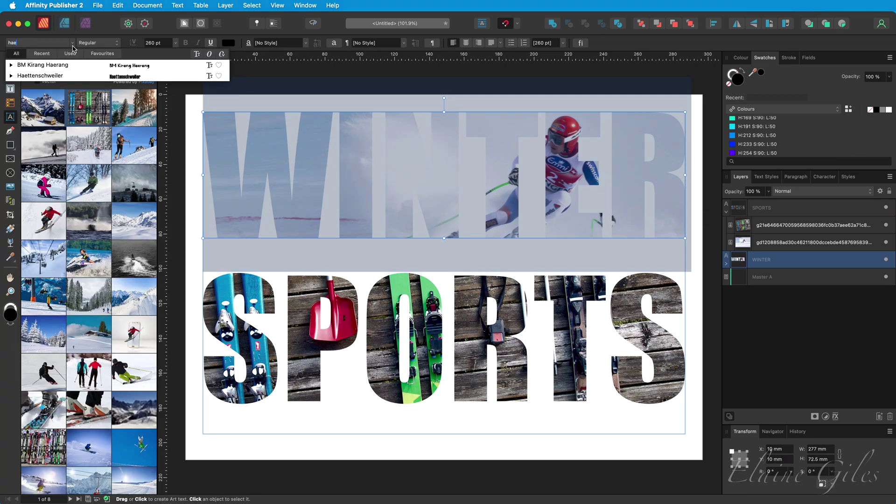
pyautogui.press('Return')
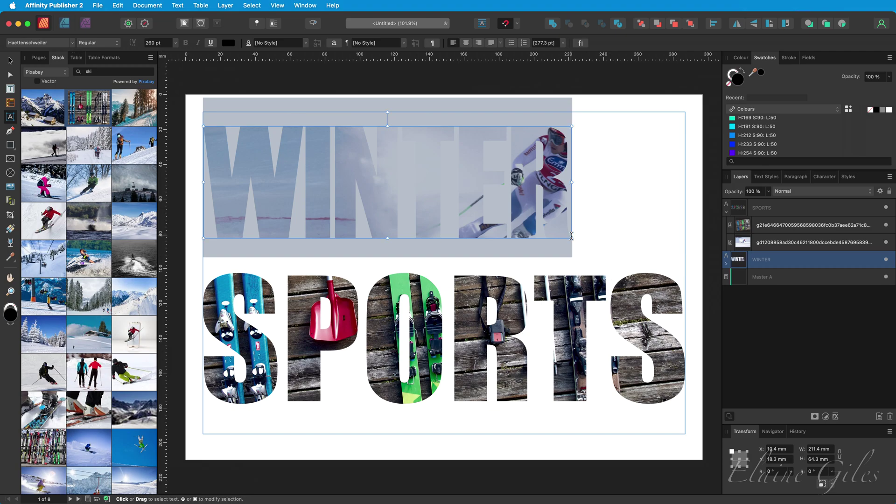
pyautogui.moveTo(572, 236); pyautogui.dragTo(686, 273)
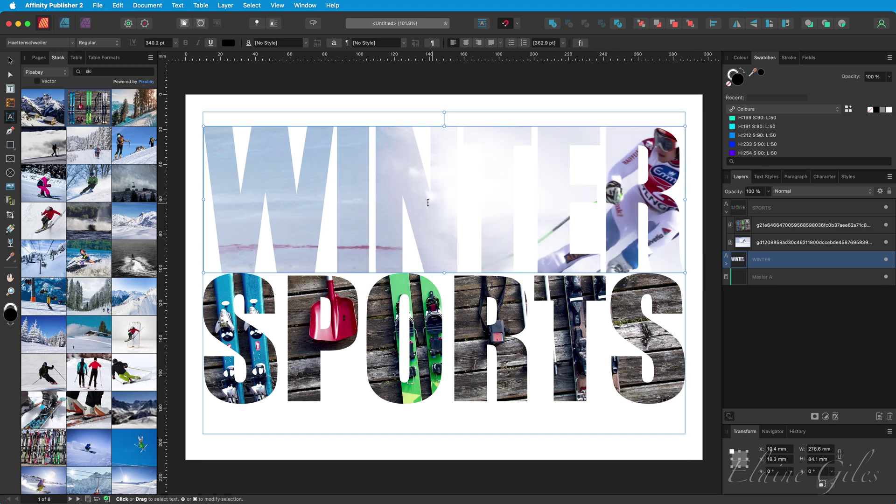
# - Reposition the racer photo inside the WINTER text so the skier's head and body fill the final letters
pyautogui.press('super+alt+v')
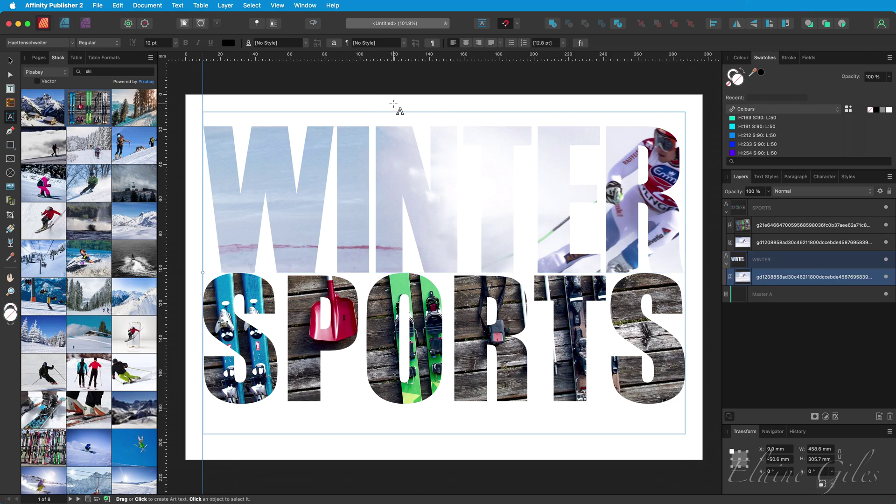
pyautogui.press('v')
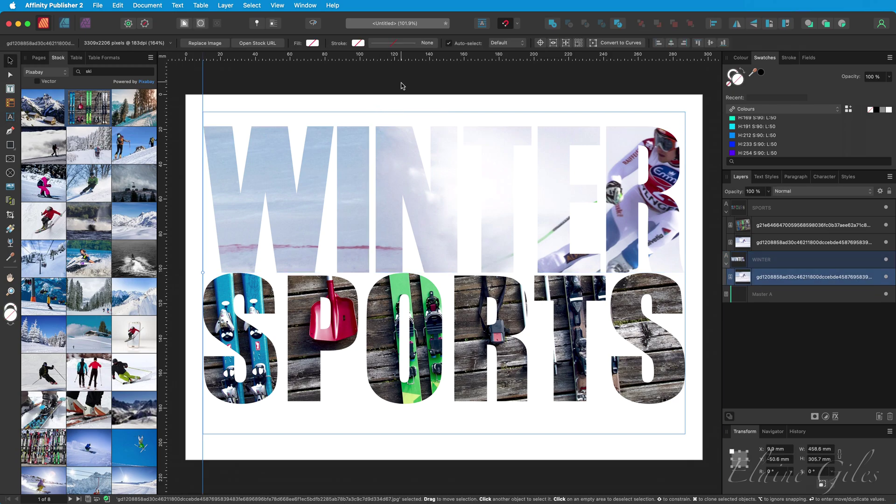
pyautogui.moveTo(430, 170); pyautogui.dragTo(390, 204)
# - Copy the SPORTS text with its clipped photo onto page 2 at the same position
pyautogui.click(568, 359)
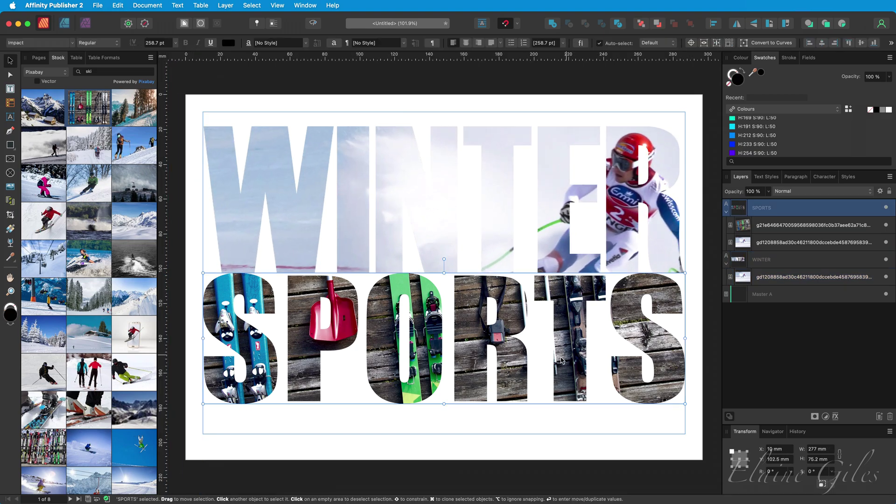
pyautogui.scroll(-15, 562, 361)
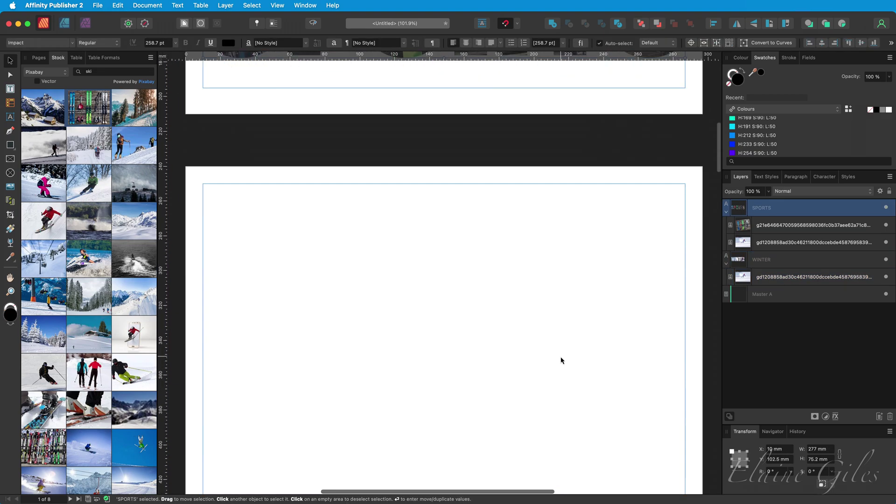
pyautogui.scroll(-3, 561, 360)
pyautogui.scroll(1, 562, 361)
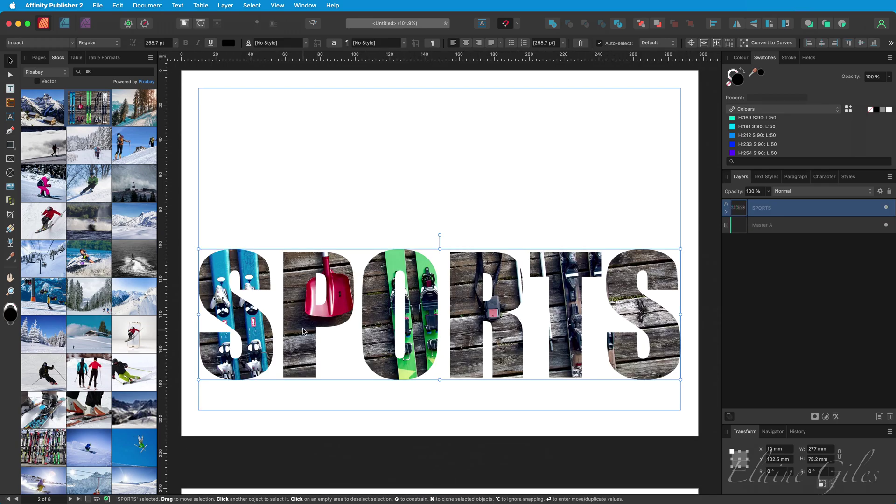
# - Tighten the kerning between the letters of the SPORTS text on page 2 so that neighbouring letters run into each other
pyautogui.doubleClick(279, 314)
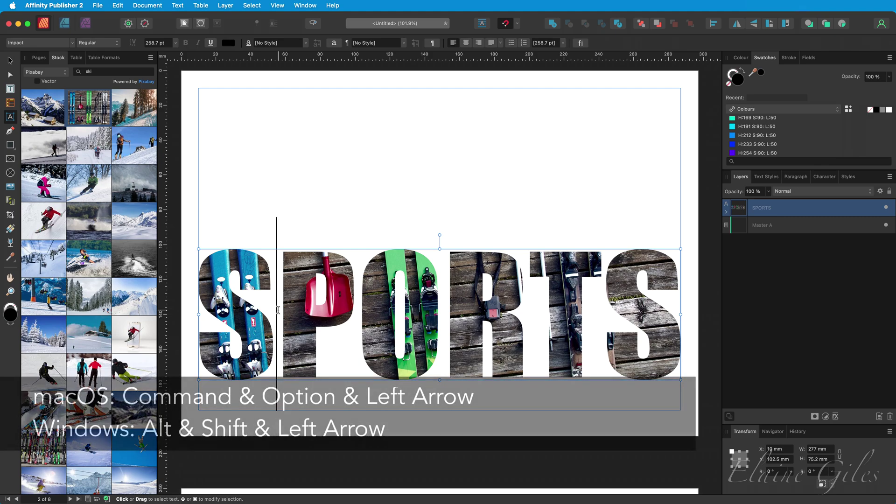
pyautogui.press('super+alt+Left')
pyautogui.press('super+alt+Left')
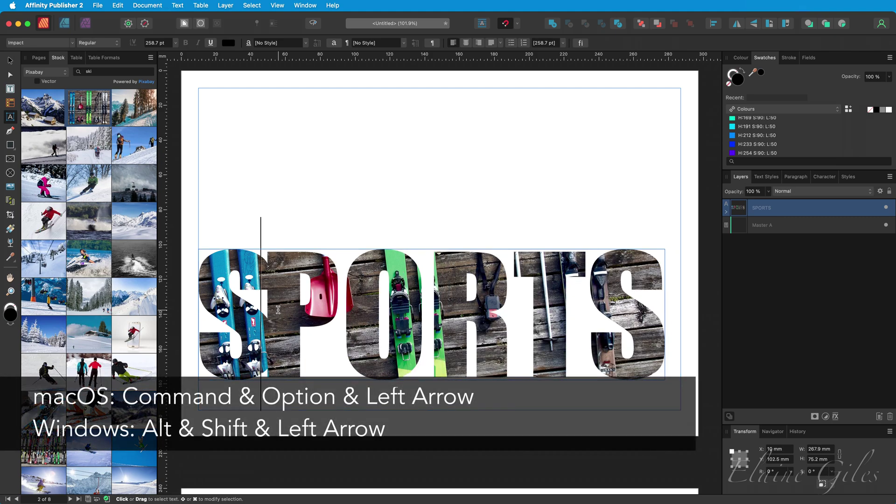
pyautogui.press('super+alt+Left')
pyautogui.press('super+alt+Left')
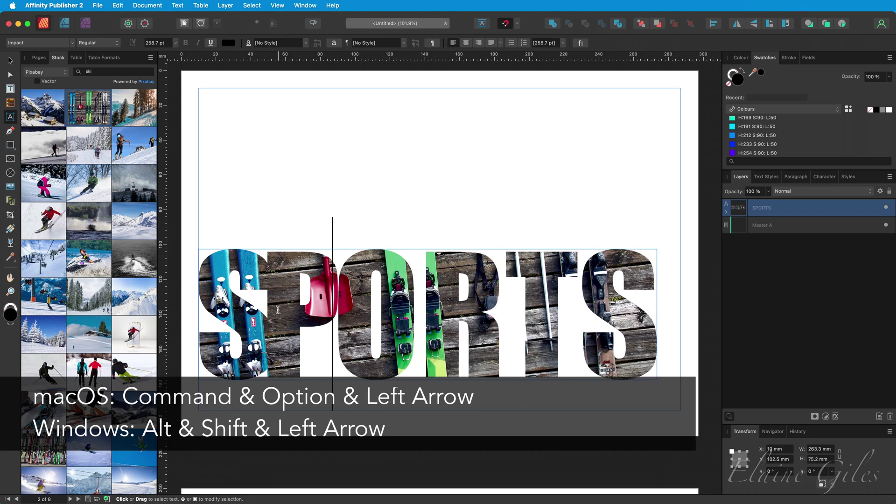
pyautogui.press('Right')
pyautogui.press('Right')
pyautogui.press('super+alt+Left')
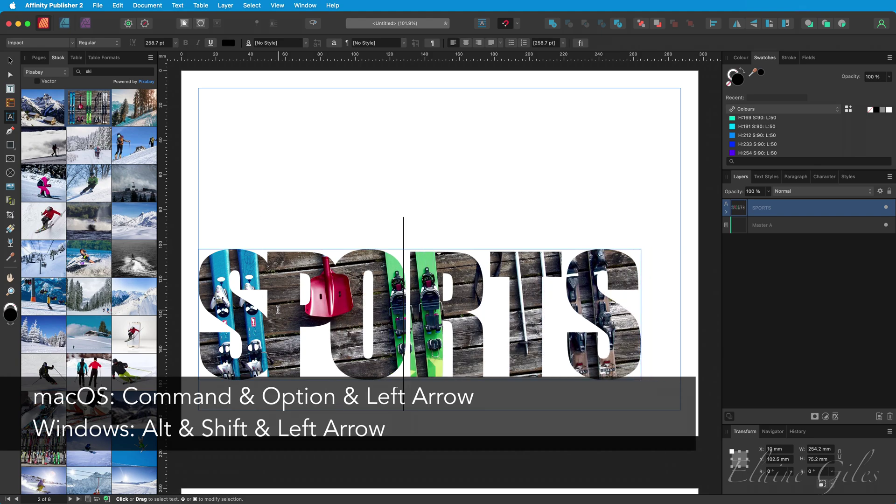
pyautogui.press('super+alt+Left')
pyautogui.press('Right')
pyautogui.press('super+alt+Left')
pyautogui.press('super+alt+Left')
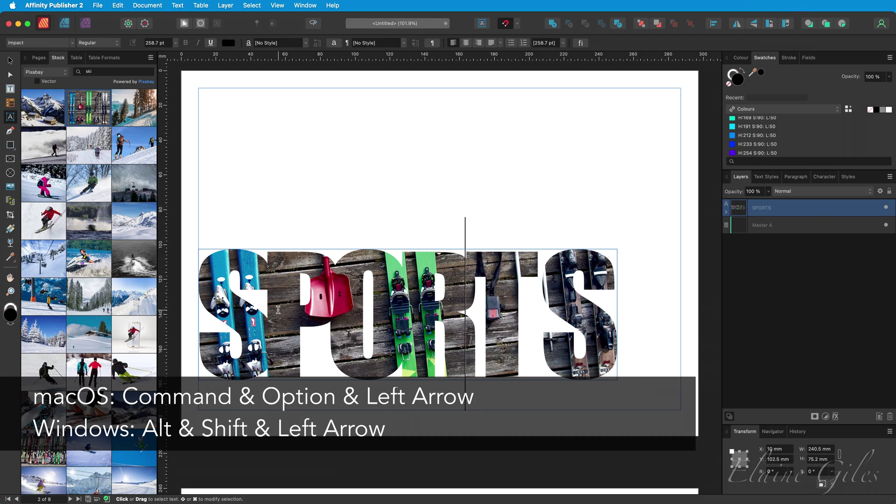
pyautogui.press('Right')
pyautogui.press('super+alt+Left')
pyautogui.press('super+alt+Left')
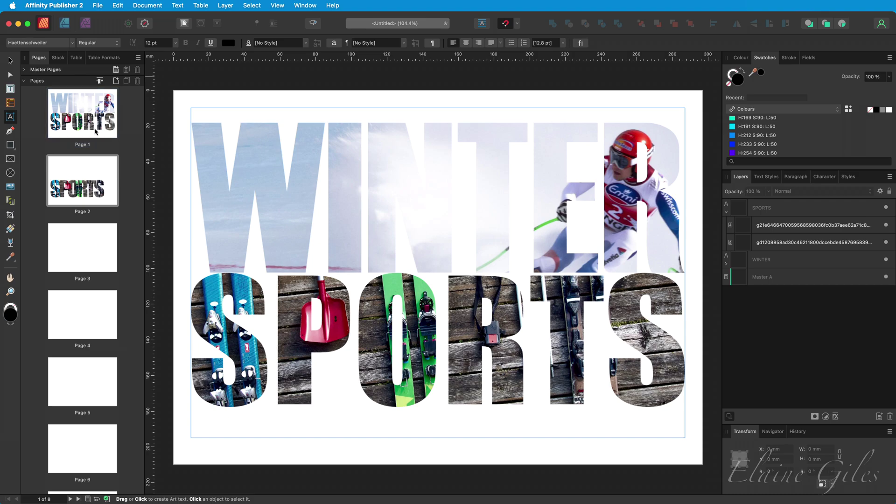
# - Copy the photo-filled WINTER text from page 1 to page 3, move it down to Y 39.6 mm and enlarge it to 277 mm wide
pyautogui.click(96, 132)
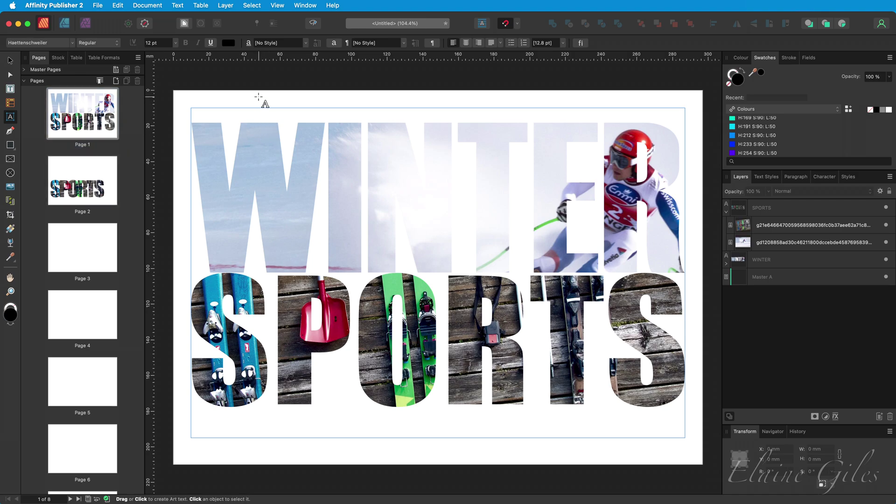
pyautogui.press('v')
pyautogui.click(270, 174)
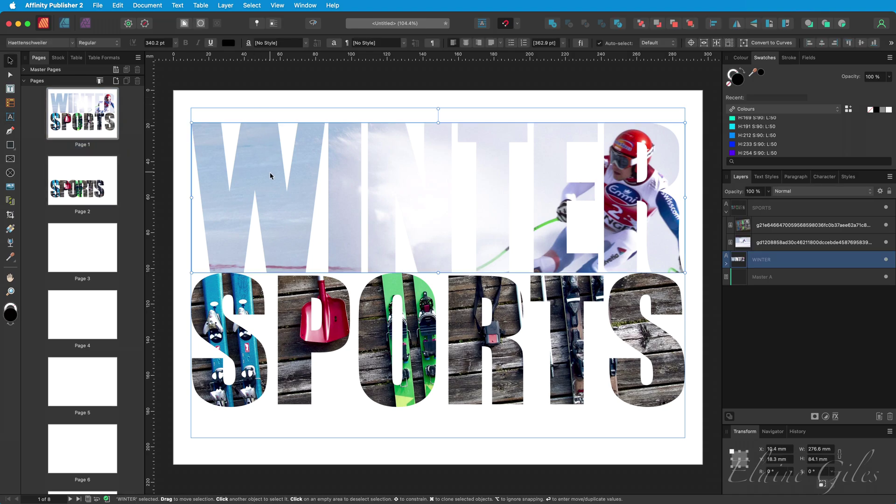
pyautogui.click(76, 251)
pyautogui.click(193, 260)
pyautogui.press('super+v')
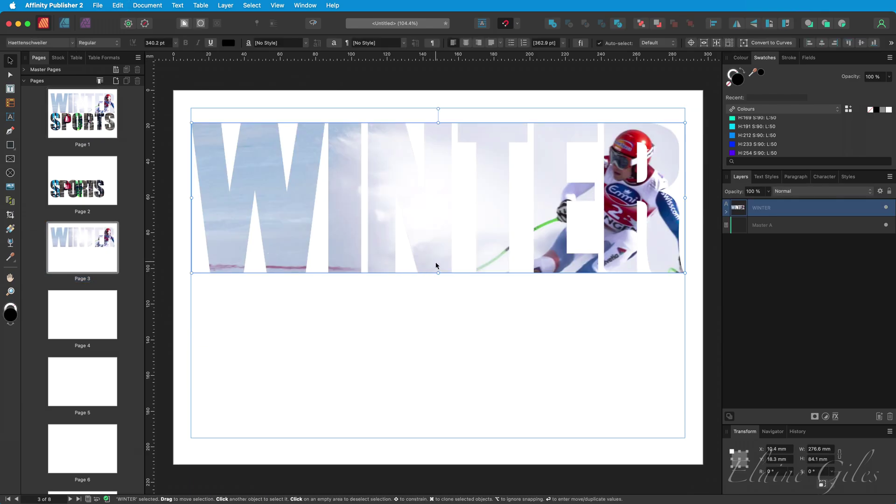
pyautogui.moveTo(435, 264); pyautogui.dragTo(430, 301)
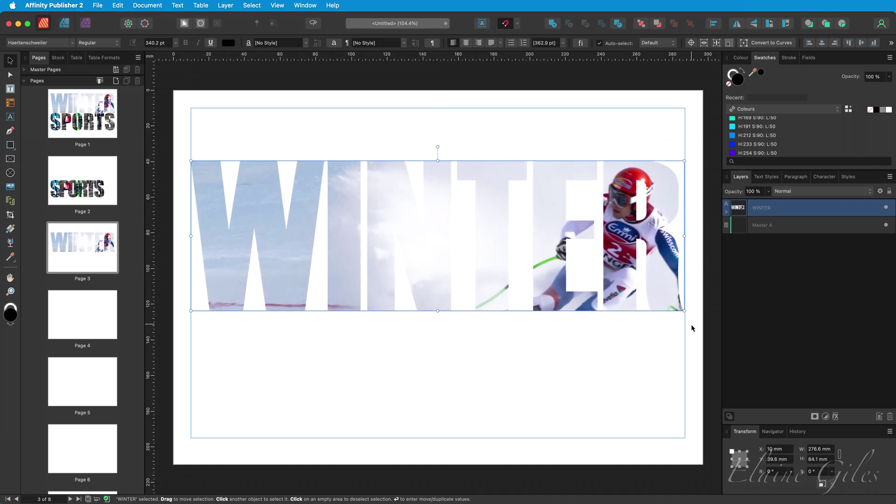
pyautogui.moveTo(685, 311); pyautogui.dragTo(687, 314)
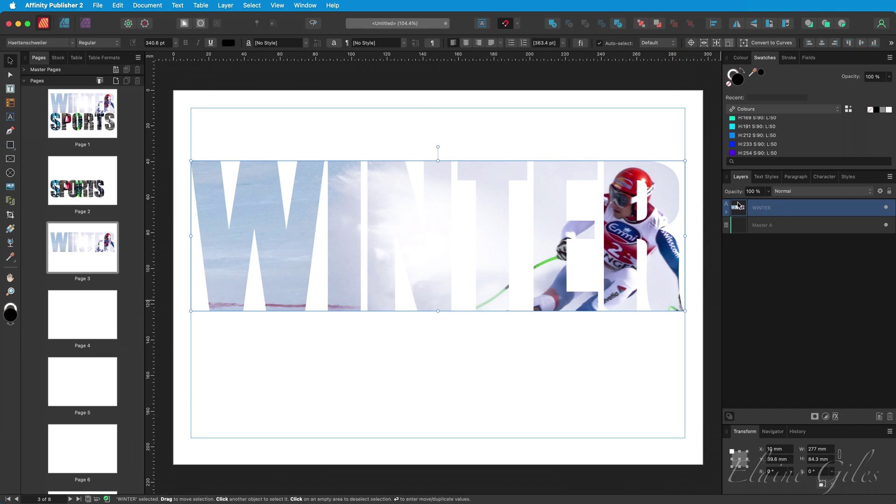
# - Duplicate the racer photo clipped inside WINTER and move the duplicate out of the text as a separate layer beneath it
pyautogui.click(726, 214)
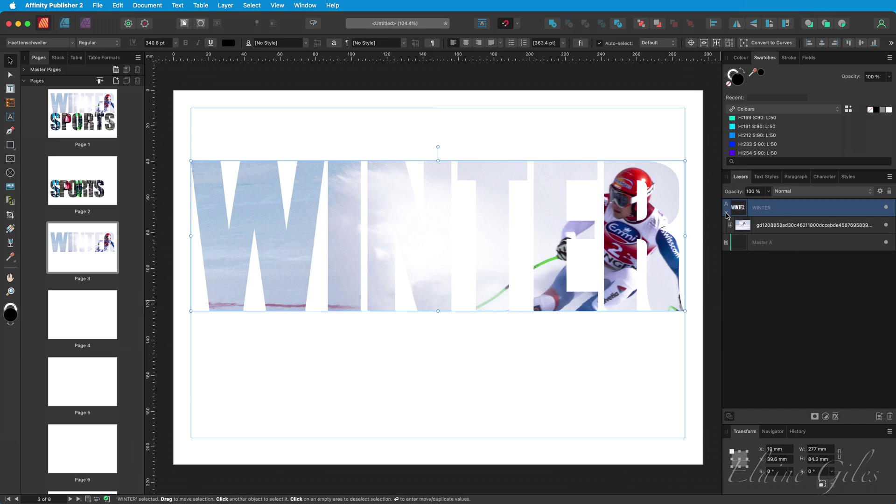
pyautogui.click(773, 228)
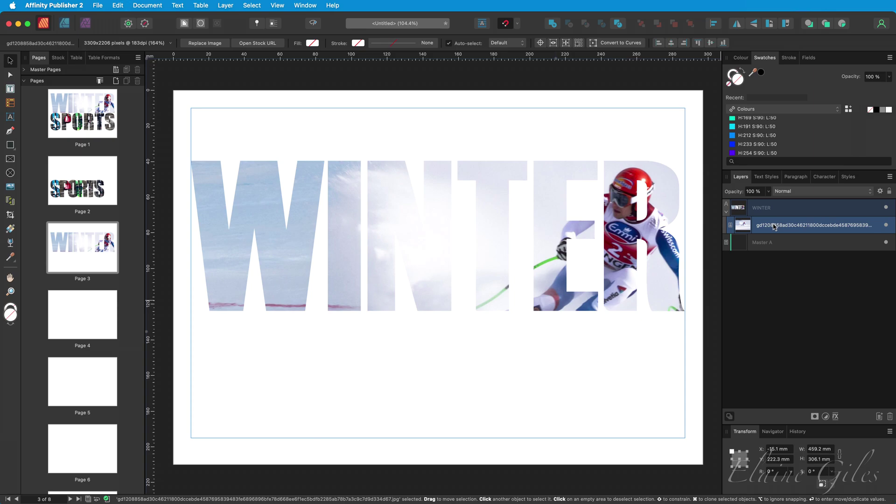
pyautogui.press('super+j')
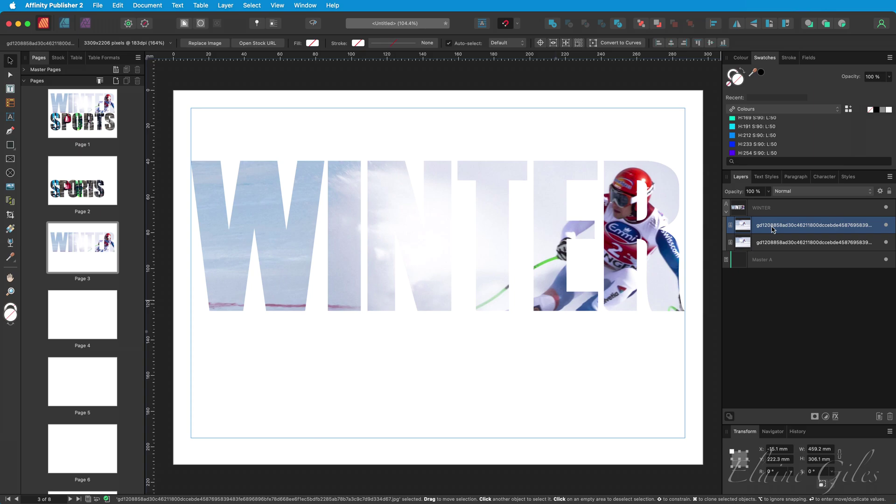
pyautogui.moveTo(774, 227); pyautogui.dragTo(727, 255)
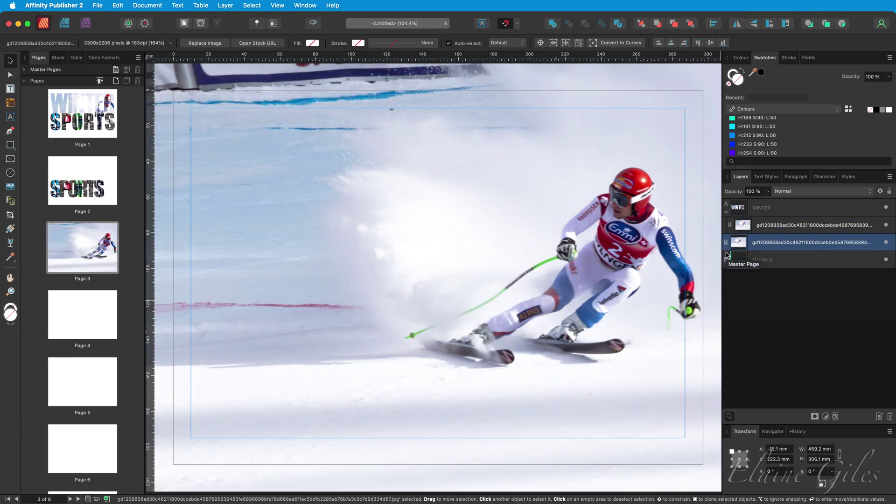
pyautogui.click(727, 212)
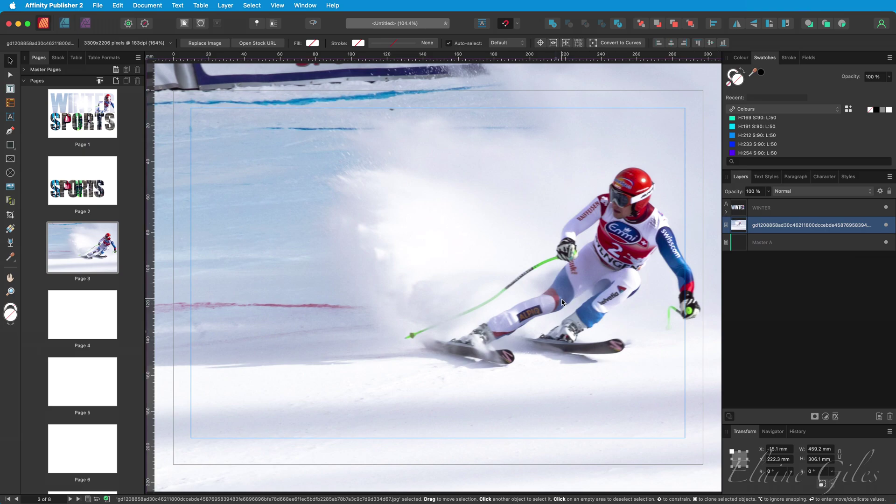
# - Crop the unclipped racer photo to the edges of page 3 and leave it visible behind the WINTER text
pyautogui.scroll(-5, 562, 302)
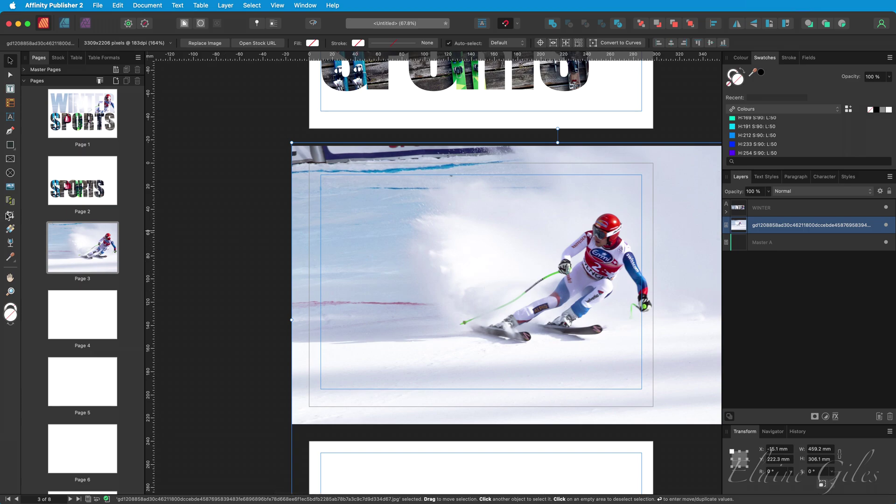
pyautogui.click(8, 216)
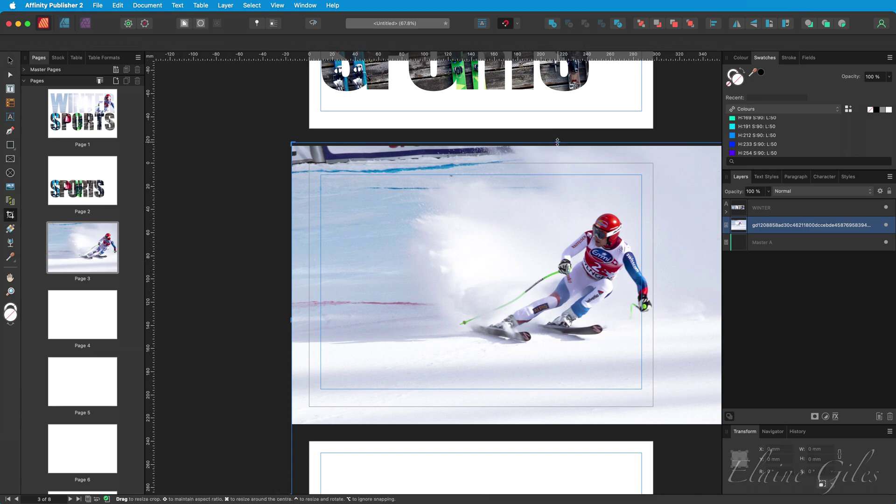
pyautogui.moveTo(558, 142); pyautogui.dragTo(557, 164)
pyautogui.hscroll(5, 575, 329)
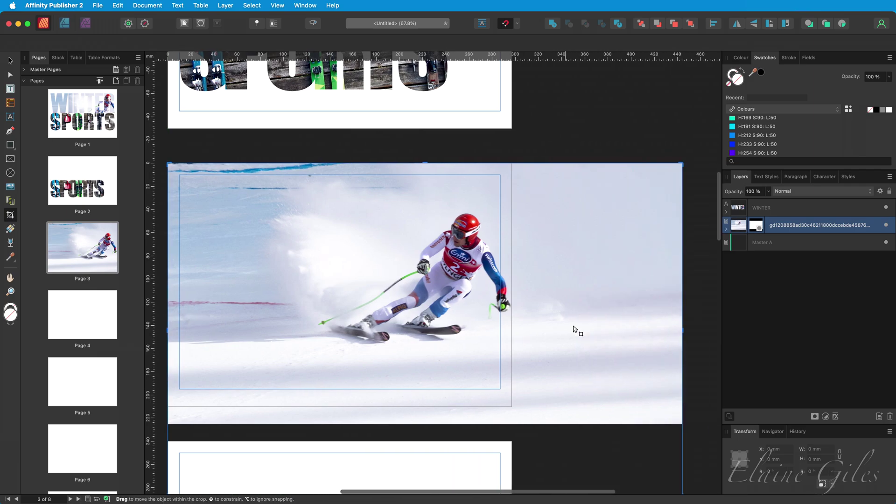
pyautogui.hscroll(-3, 594, 336)
pyautogui.scroll(2, 594, 337)
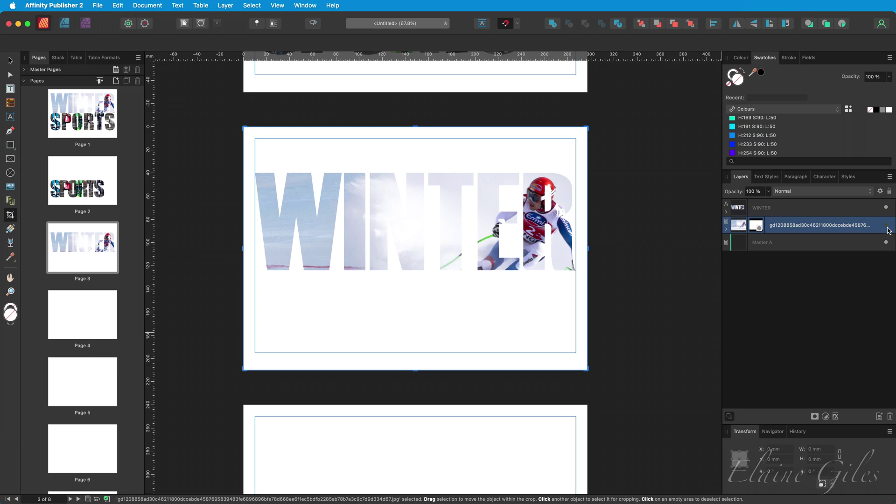
pyautogui.click(887, 226)
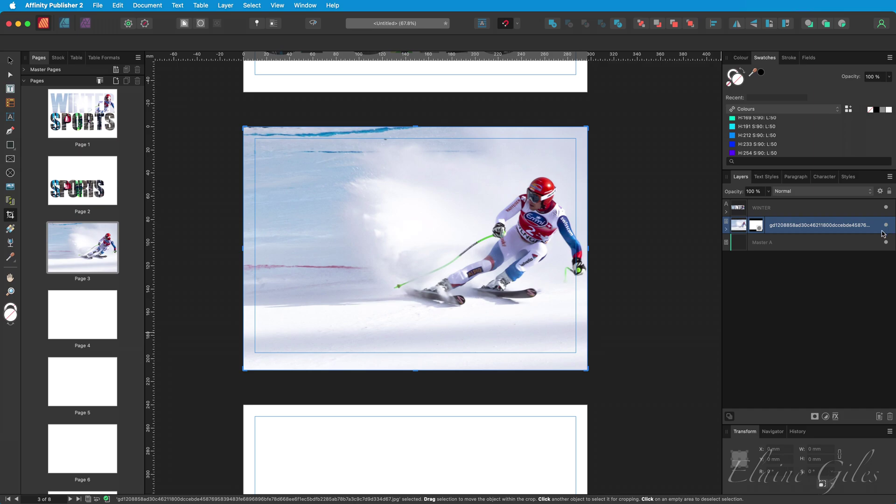
# - Apply a Gaussian Blur layer effect with a 10 px radius to the background racer photo
pyautogui.click(836, 417)
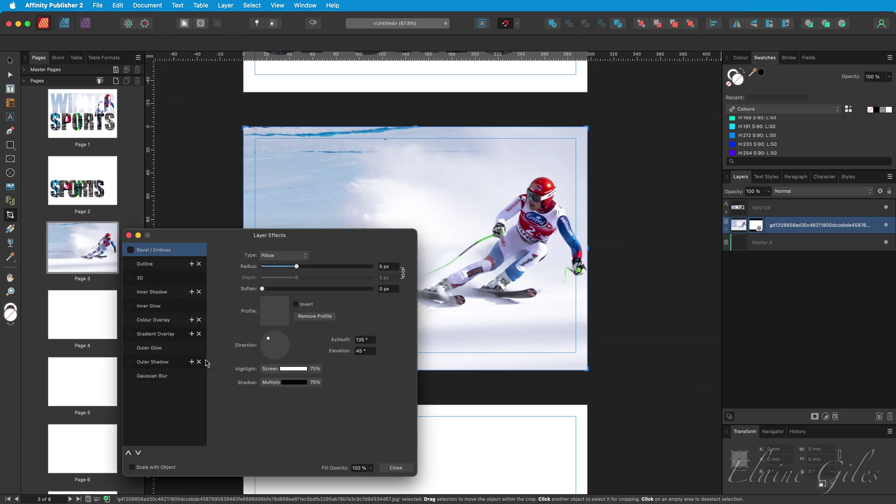
pyautogui.click(166, 379)
pyautogui.click(131, 377)
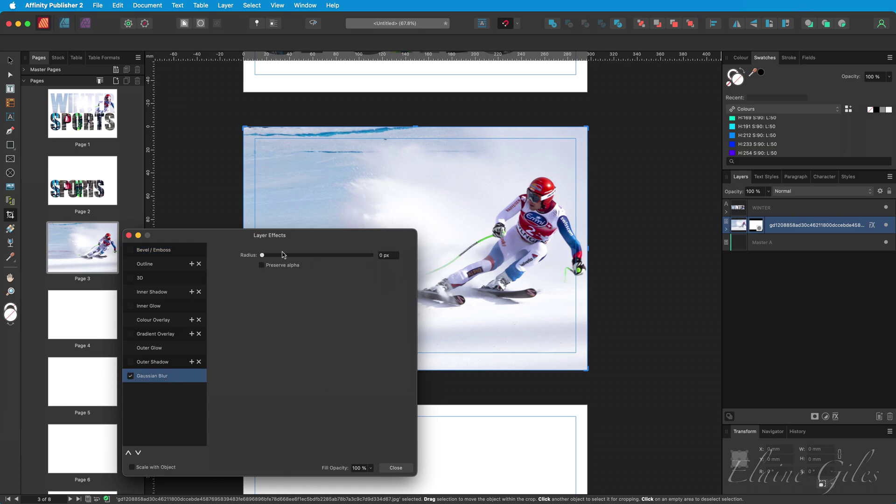
pyautogui.moveTo(256, 256); pyautogui.dragTo(330, 262)
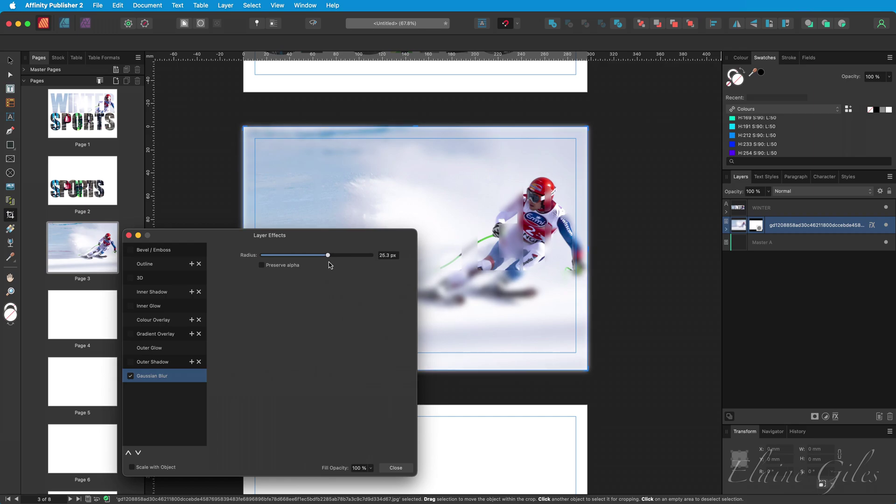
pyautogui.scroll(-2, 389, 258)
pyautogui.click(389, 257)
pyautogui.write('10')
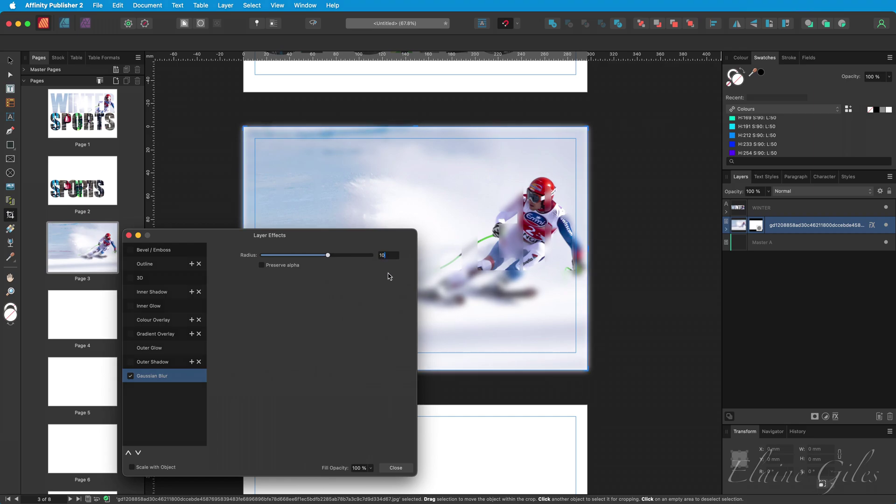
pyautogui.press('Return')
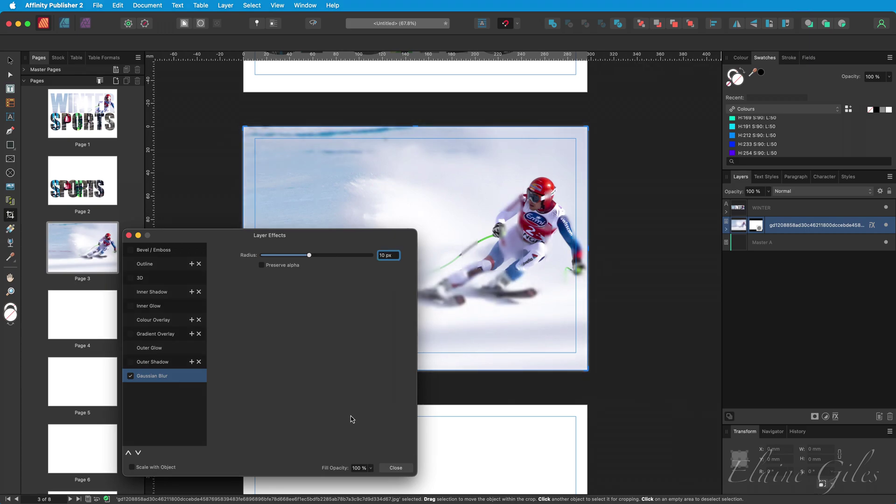
# - Add a Colour Overlay effect to the background photo in blue 0080FF at 20% opacity and close the layer effects
pyautogui.click(135, 322)
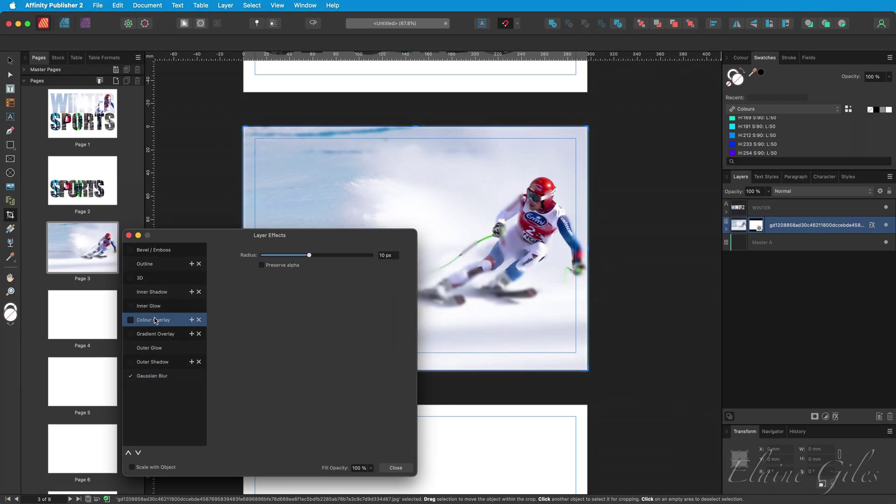
pyautogui.click(130, 320)
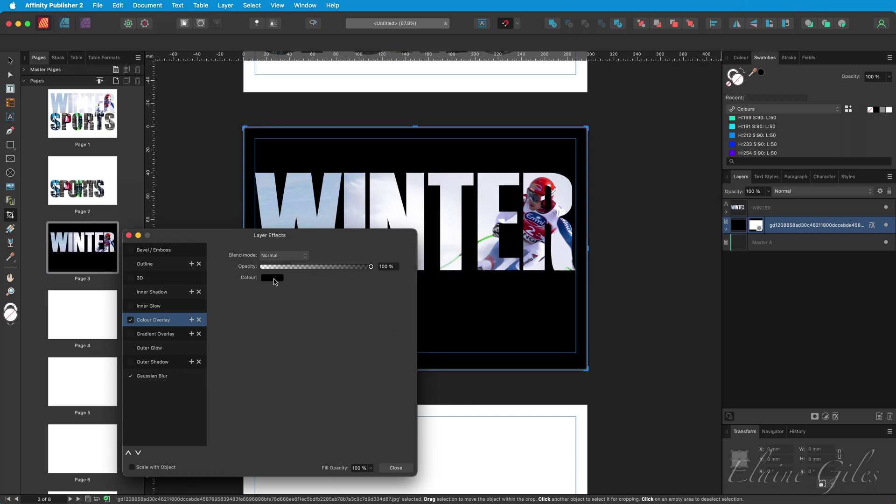
pyautogui.click(273, 279)
pyautogui.moveTo(308, 326); pyautogui.dragTo(336, 326)
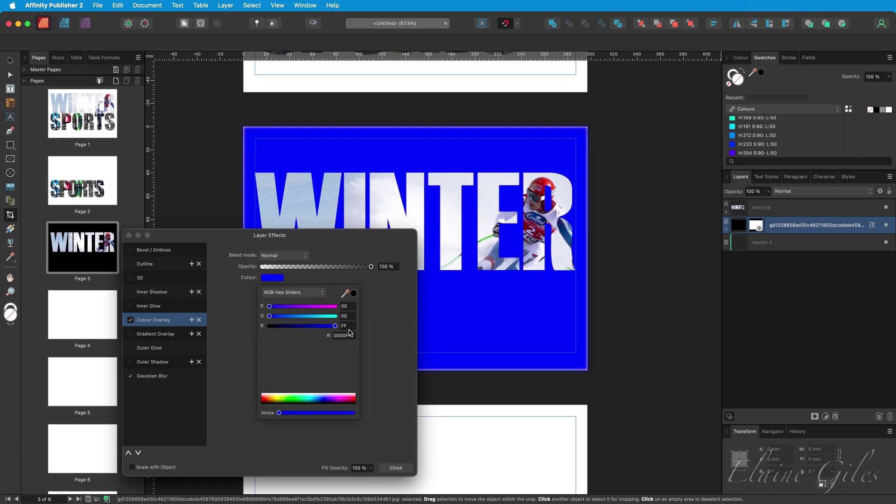
pyautogui.click(304, 316)
pyautogui.doubleClick(346, 316)
pyautogui.write('80')
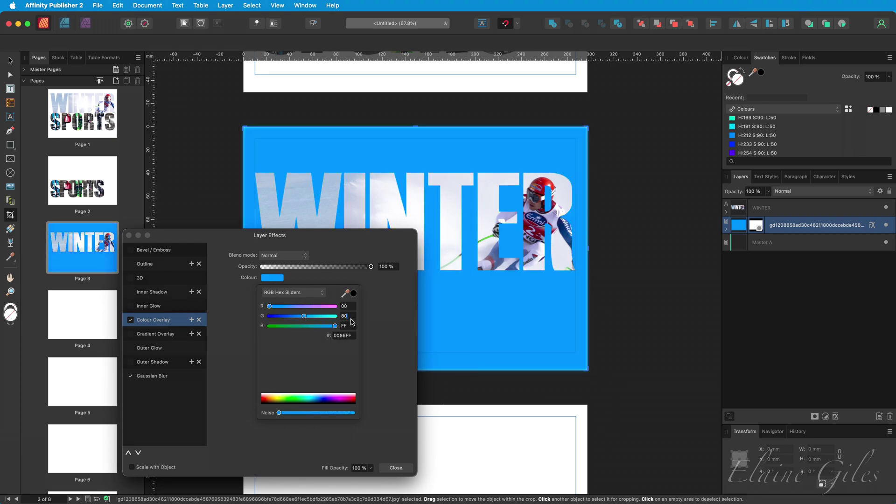
pyautogui.click(398, 366)
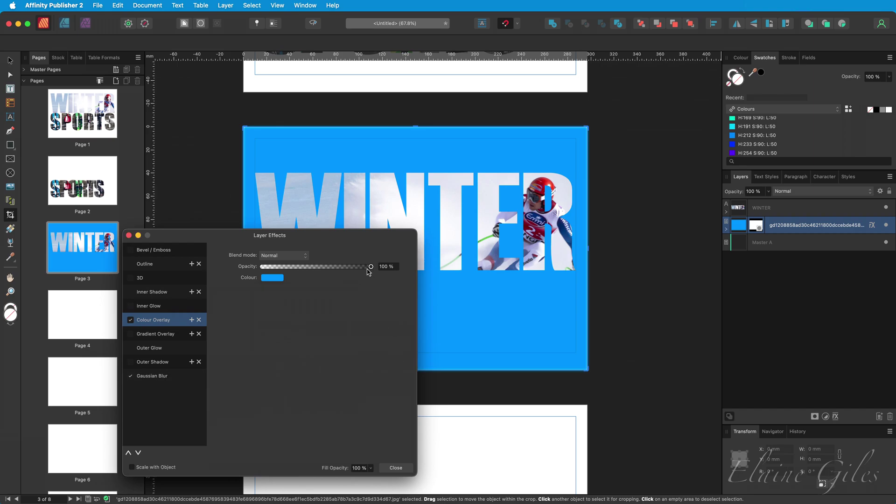
pyautogui.moveTo(370, 267); pyautogui.dragTo(285, 270)
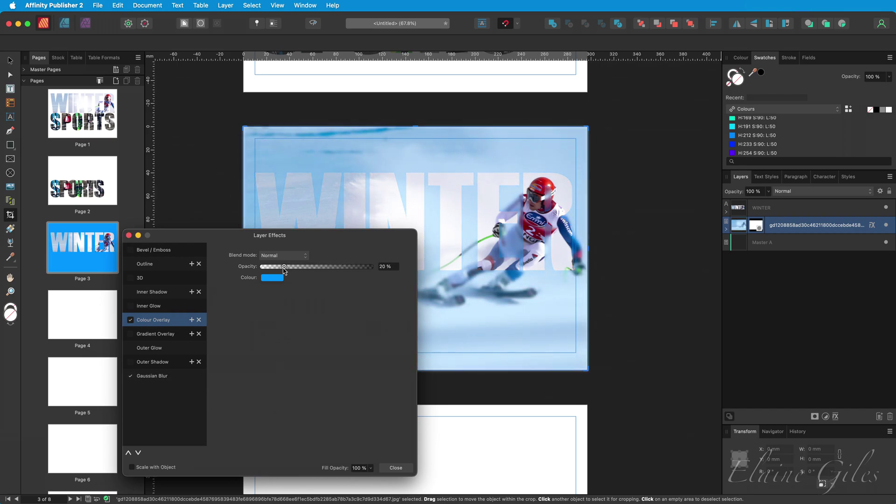
pyautogui.click(406, 468)
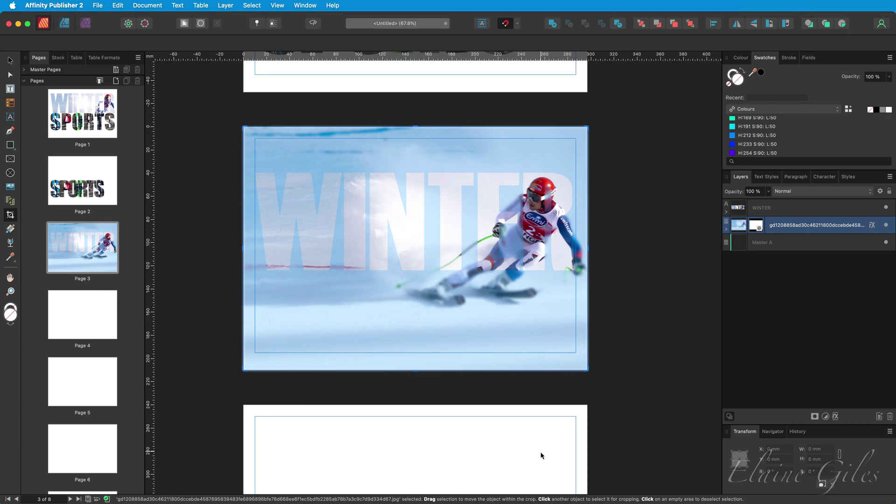
# - Copy the WINTER text and the blurred background photo from page 3 onto page 4
pyautogui.keyDown('shift'); pyautogui.click(798, 208); pyautogui.keyUp('shift')
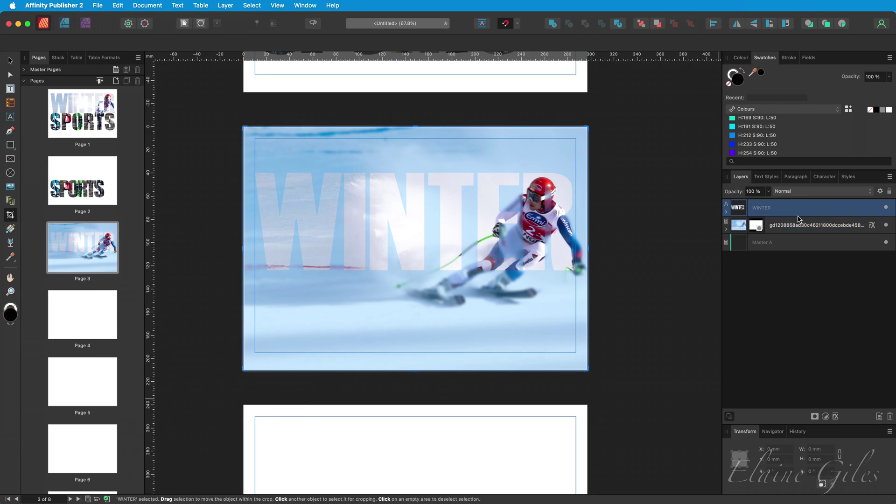
pyautogui.press('super+c')
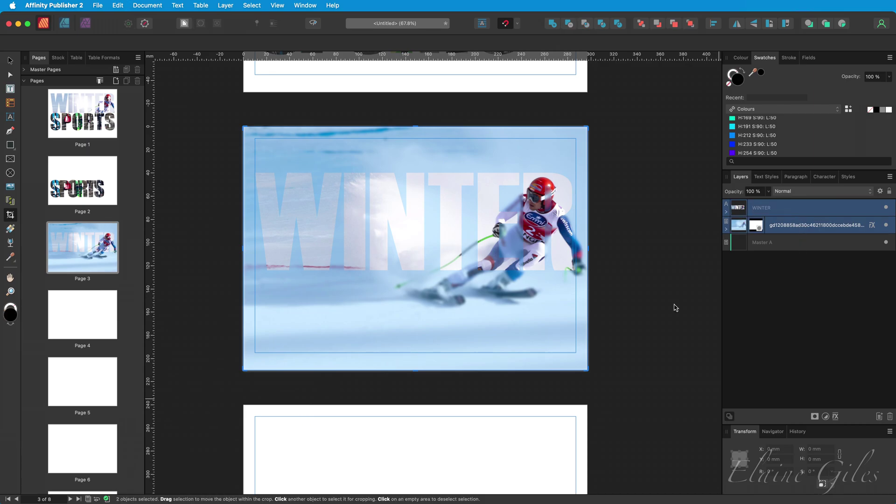
pyautogui.click(80, 310)
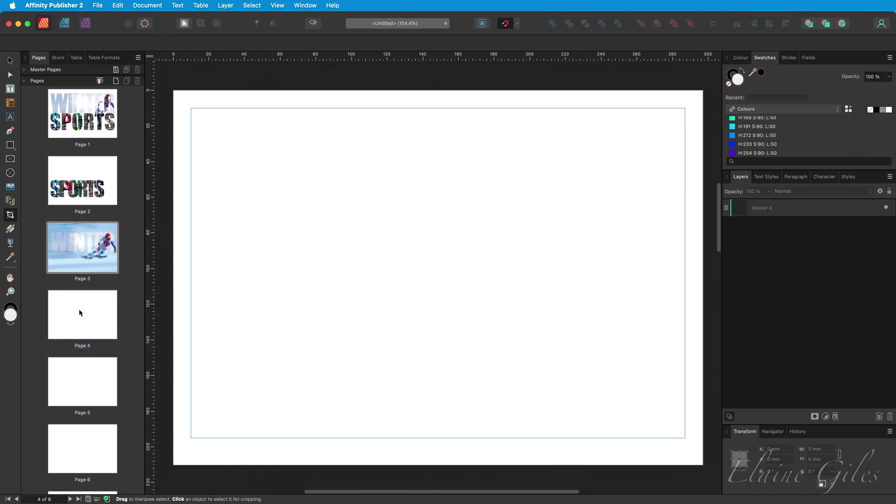
pyautogui.press('super+v')
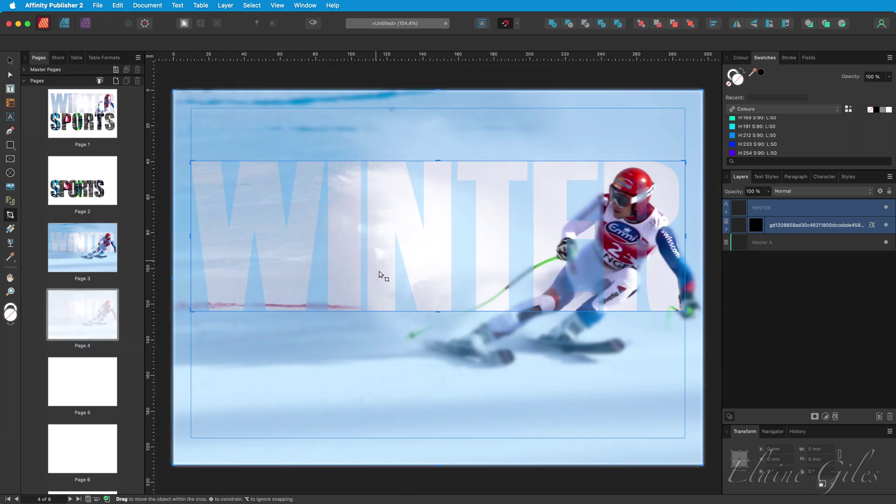
pyautogui.press('v')
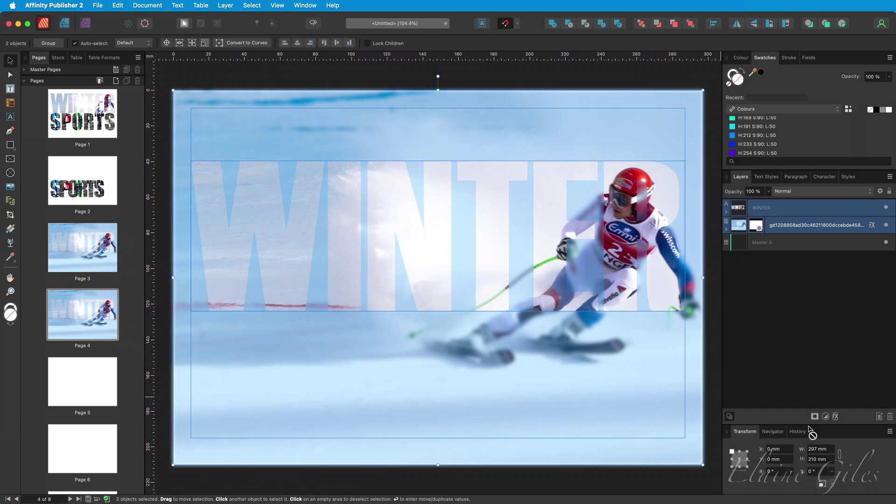
# - Turn off the Colour Overlay effect on the page 4 background photo, keeping its Gaussian Blur
pyautogui.click(836, 417)
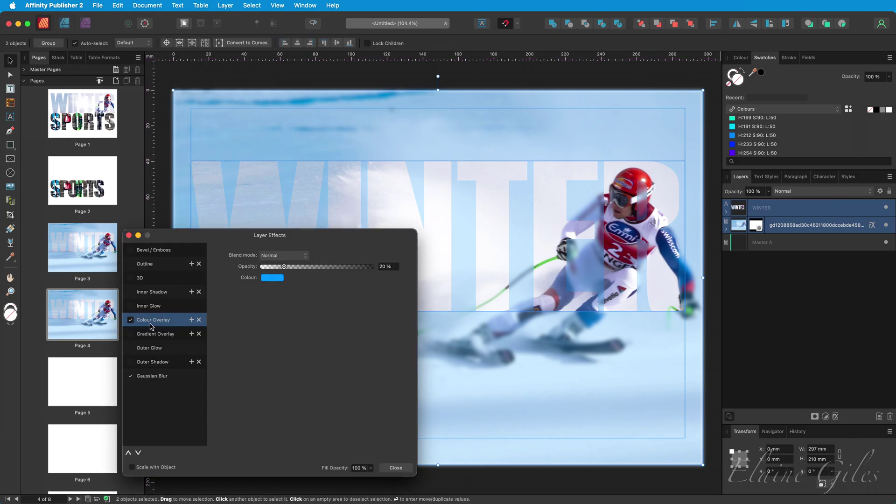
pyautogui.click(131, 320)
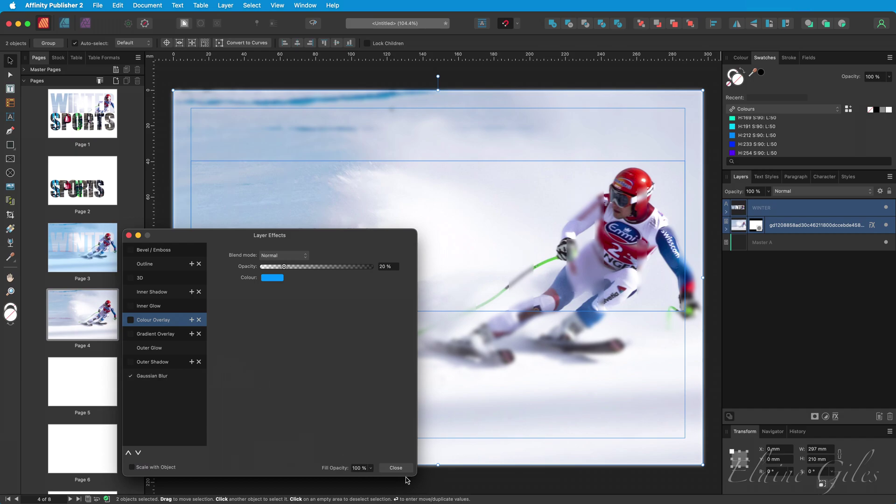
pyautogui.click(396, 468)
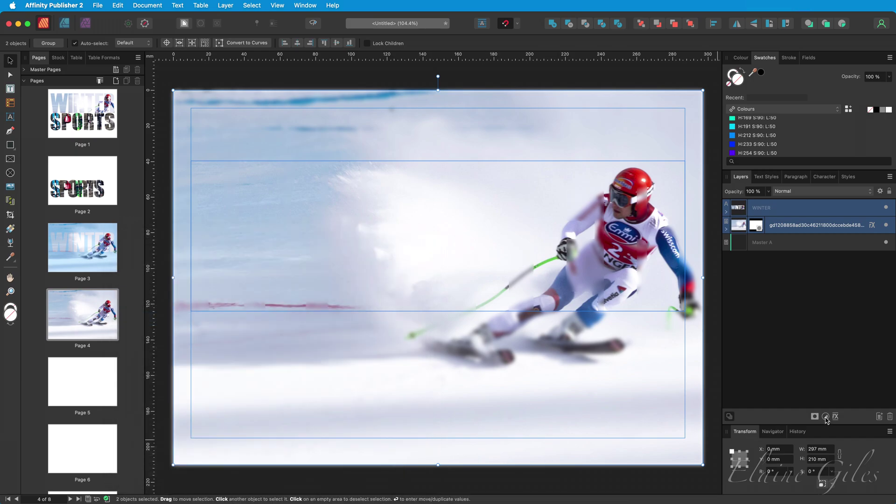
# - Add a Black & White adjustment to the background photo with red, yellow and green at -200% and cyan, blue and magenta at 300%
pyautogui.click(826, 417)
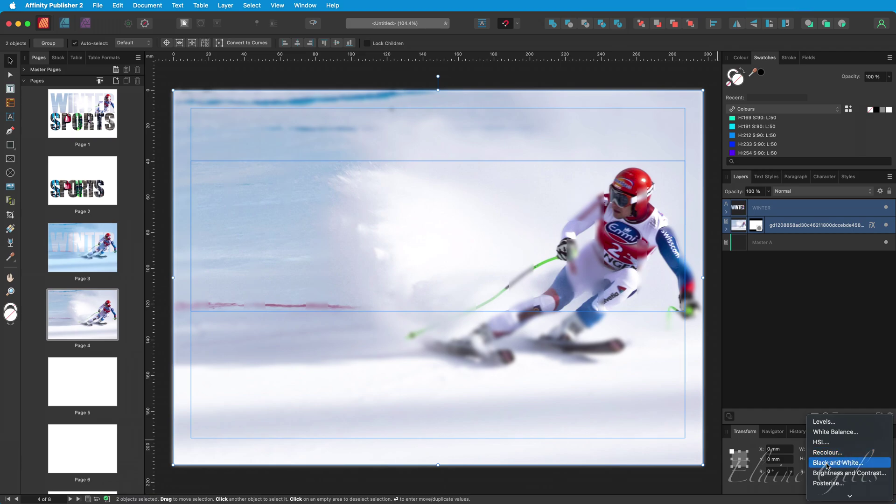
pyautogui.click(828, 464)
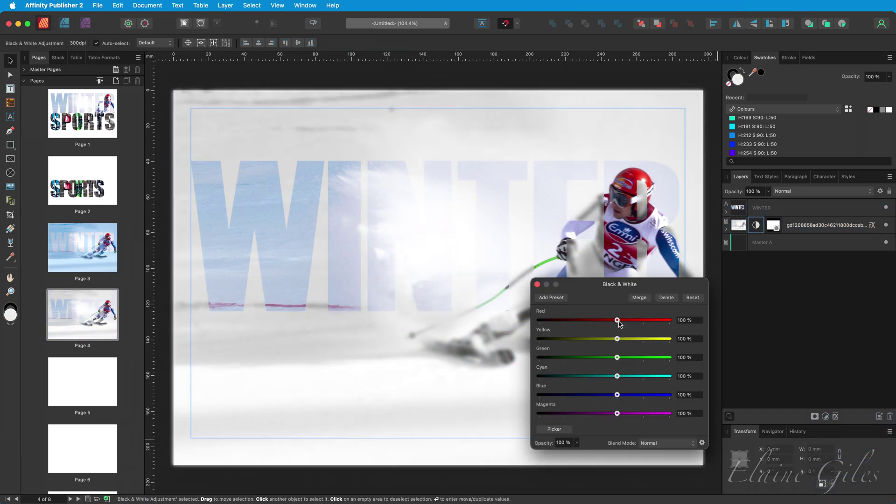
pyautogui.moveTo(617, 320); pyautogui.dragTo(539, 320)
pyautogui.moveTo(618, 339); pyautogui.dragTo(540, 339)
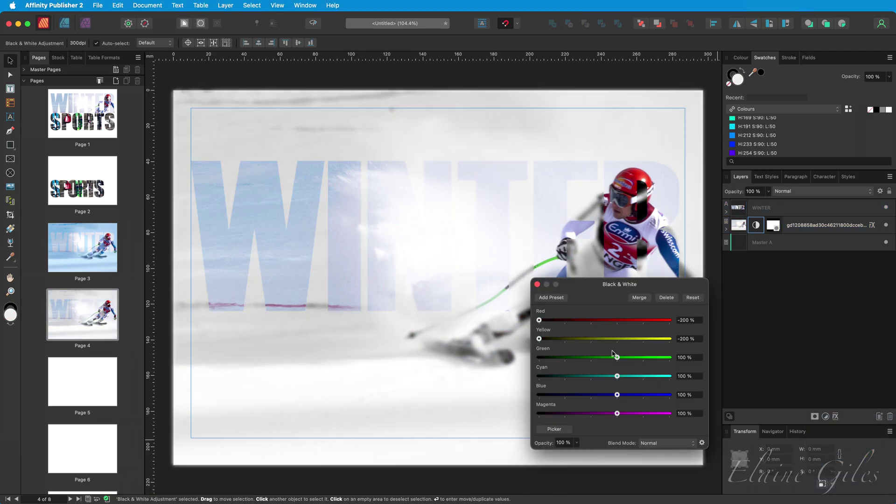
pyautogui.moveTo(617, 357); pyautogui.dragTo(539, 357)
pyautogui.moveTo(617, 377); pyautogui.dragTo(669, 376)
pyautogui.moveTo(617, 395); pyautogui.dragTo(670, 395)
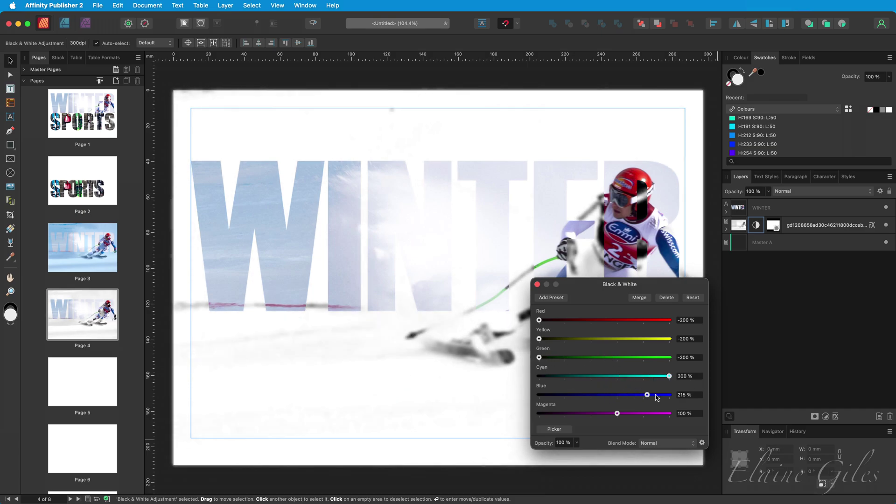
pyautogui.moveTo(618, 414); pyautogui.dragTo(671, 414)
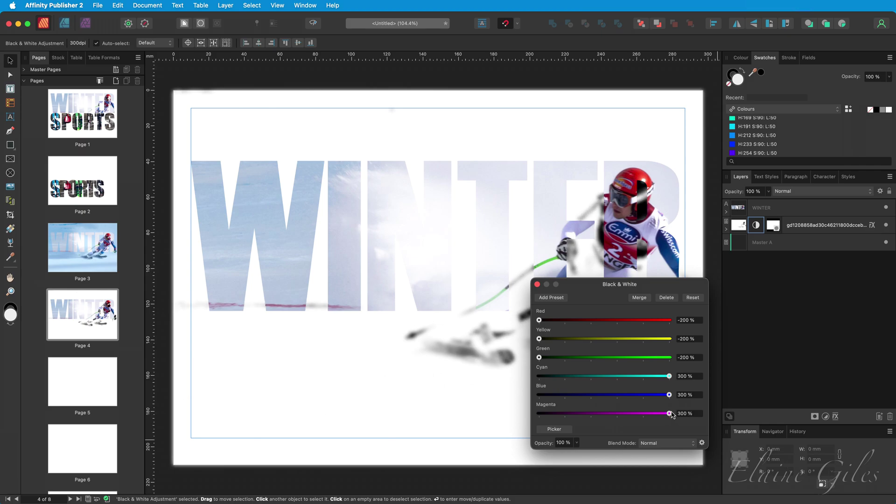
pyautogui.click(538, 284)
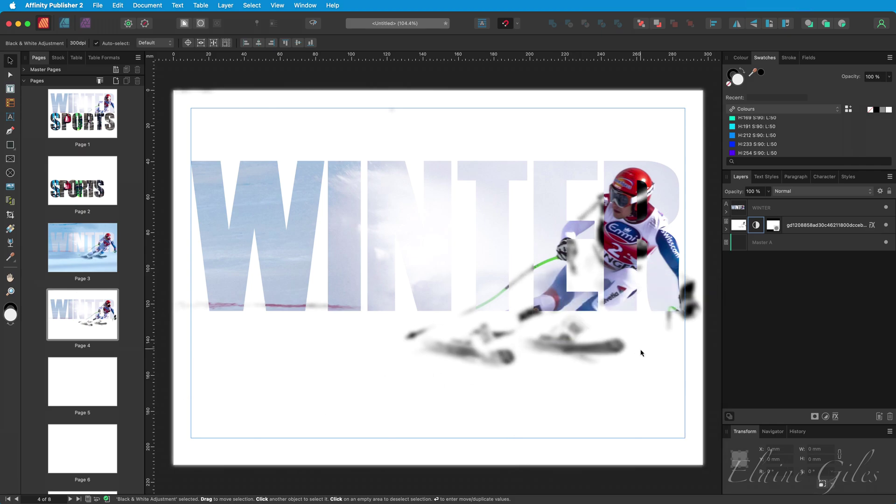
# - Tighten the kerning between the letters of WINTER on page 4 until they touch and the text is about 247 mm wide
pyautogui.click(336, 251)
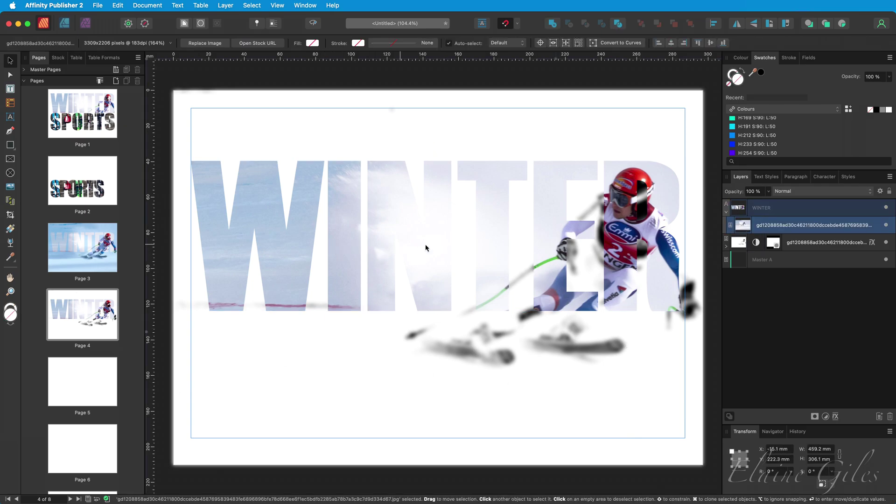
pyautogui.click(810, 208)
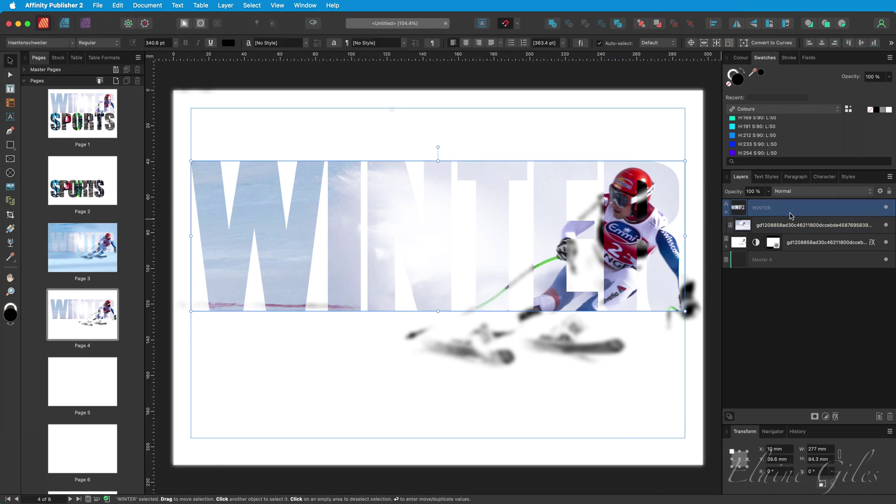
pyautogui.doubleClick(327, 225)
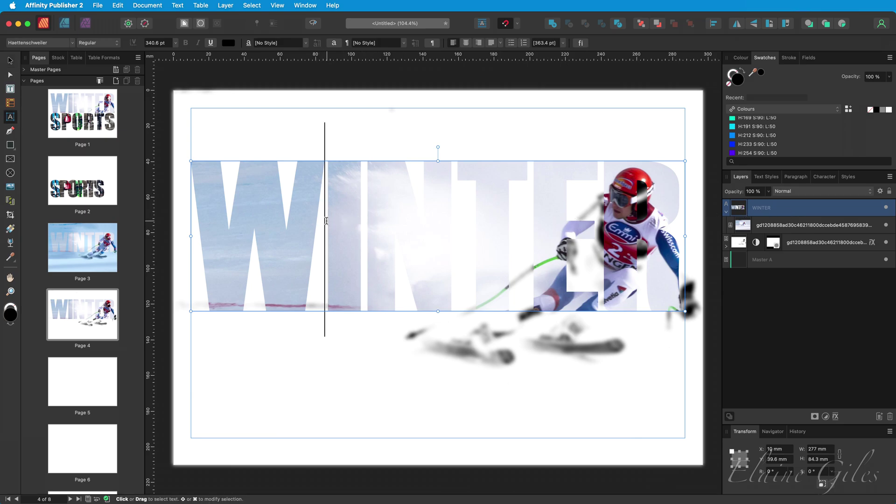
pyautogui.hotkey('alt', 'Left')
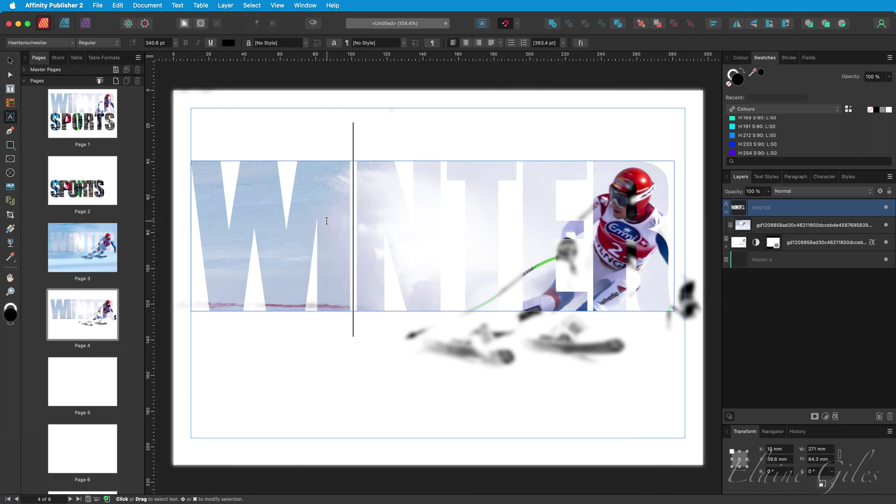
pyautogui.hotkey('alt', 'Left')
pyautogui.press('Right')
pyautogui.hotkey('alt', 'Left')
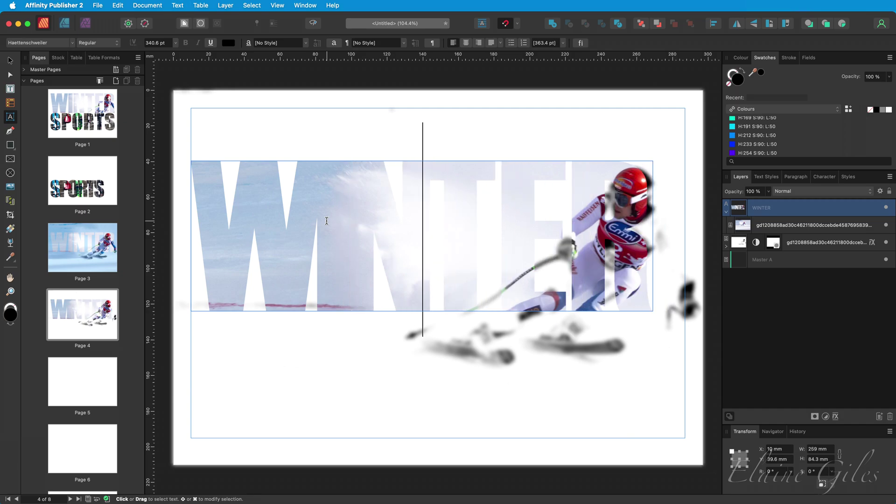
pyautogui.press('Right')
pyautogui.hotkey('alt', 'Left')
pyautogui.press('Right')
pyautogui.hotkey('alt', 'Left')
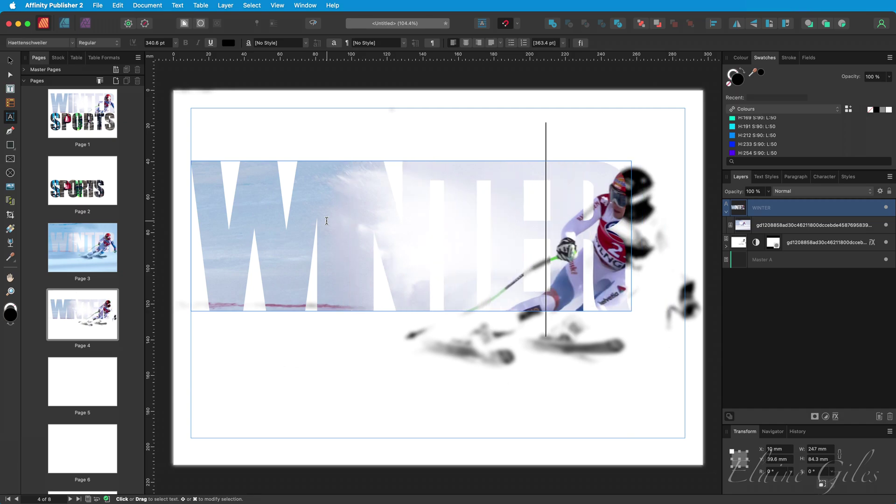
pyautogui.press('Right')
pyautogui.press('Escape')
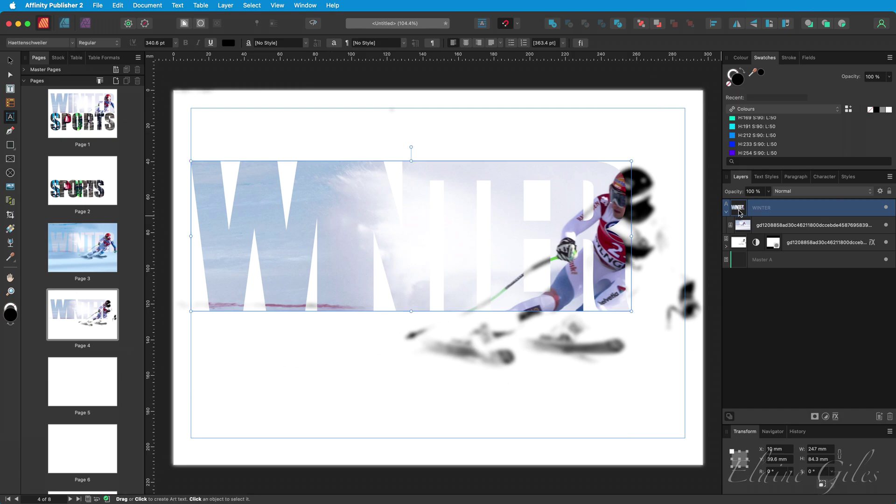
# - Add a black Outline layer effect with a 10 px radius, aligned outside, to the WINTER text
pyautogui.click(836, 416)
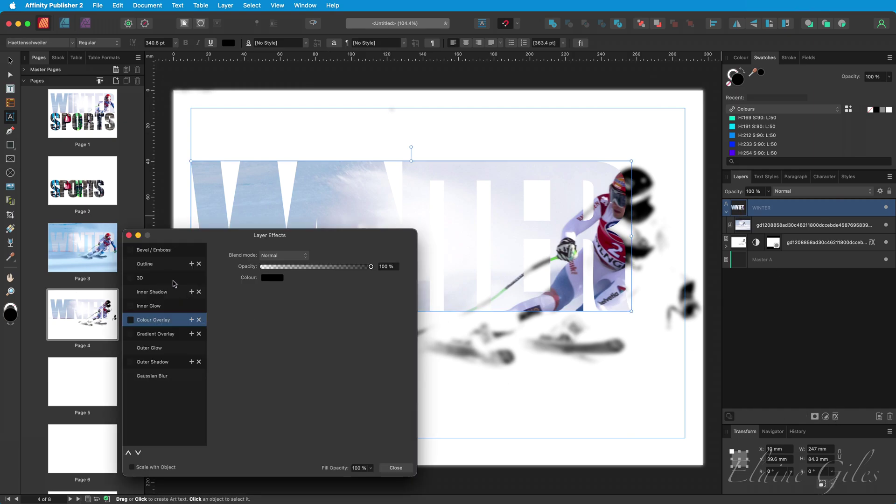
pyautogui.click(162, 269)
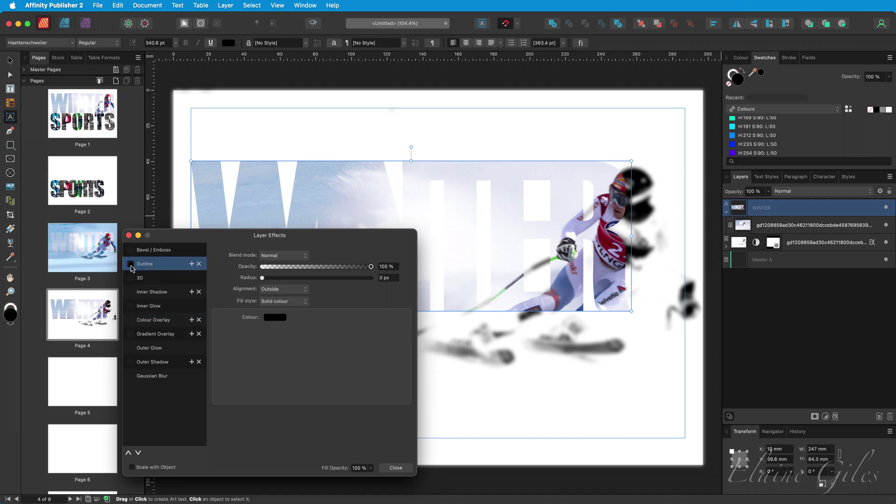
pyautogui.click(388, 278)
pyautogui.write('10')
pyautogui.press('Return')
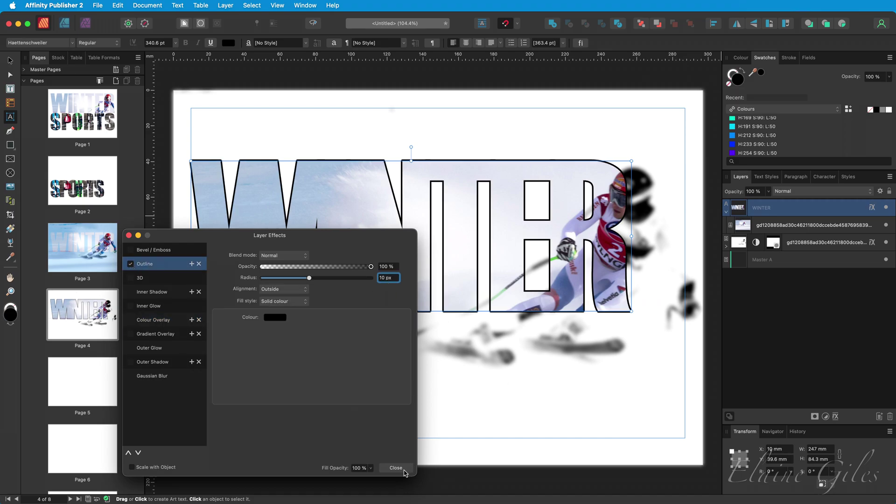
pyautogui.click(396, 469)
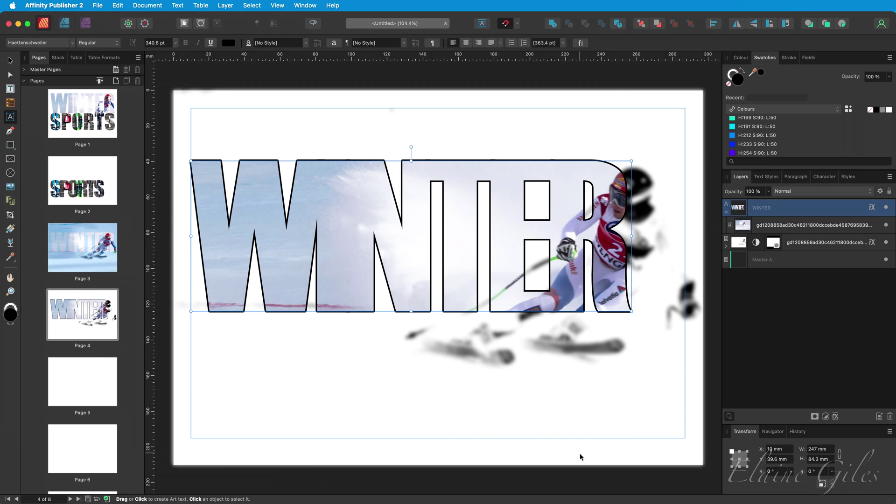
# - Loosen the kerning between the letters of WINTER until each outlined letter stands apart and the text is about 277 mm wide
pyautogui.click(312, 268)
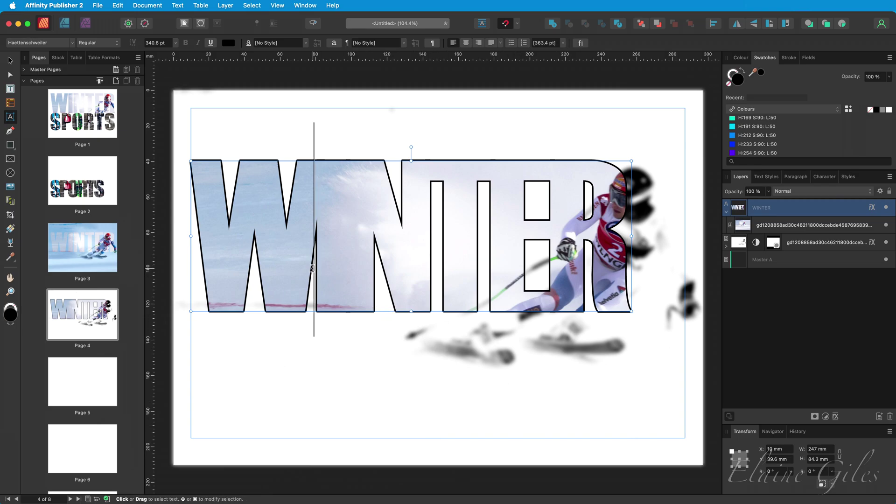
pyautogui.hotkey('alt', 'Right')
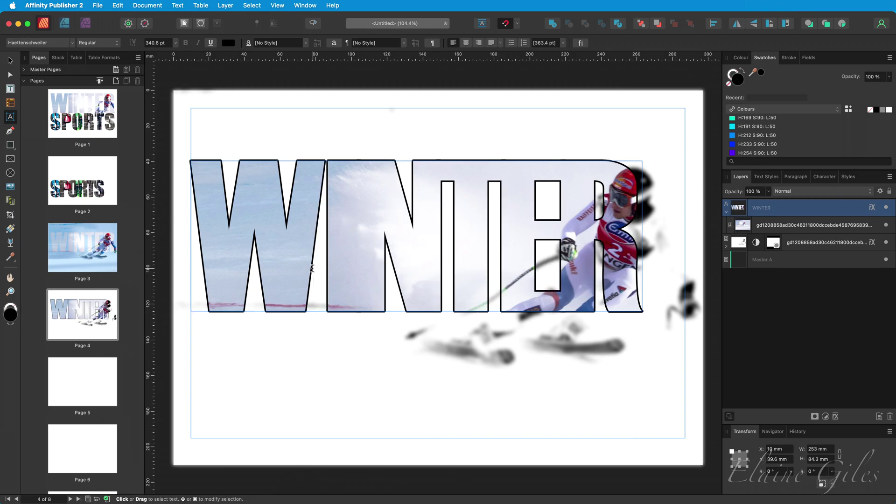
pyautogui.press('Right')
pyautogui.press('Right')
pyautogui.hotkey('alt', 'Right')
pyautogui.press('Right')
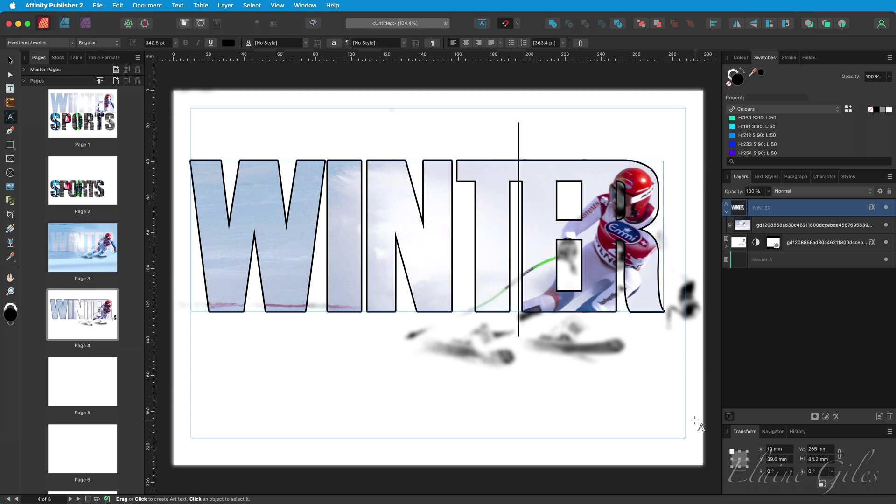
pyautogui.hotkey('alt', 'Right')
pyautogui.press('Right')
pyautogui.hotkey('alt', 'Right')
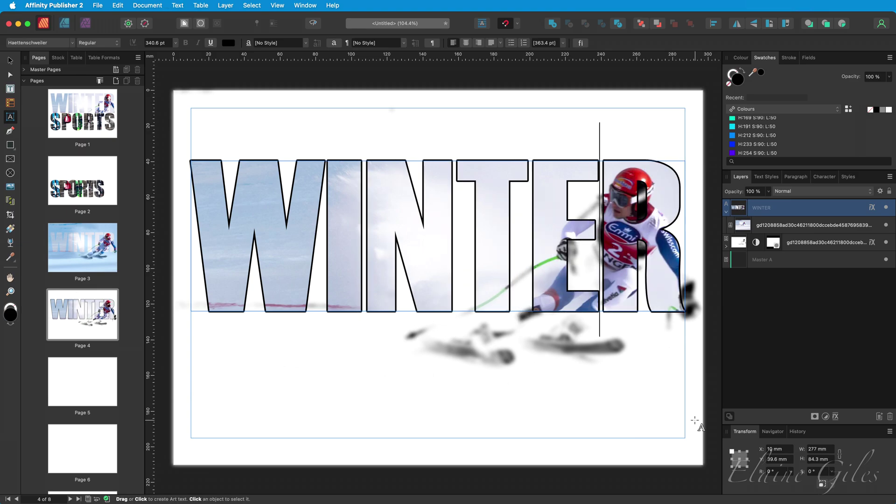